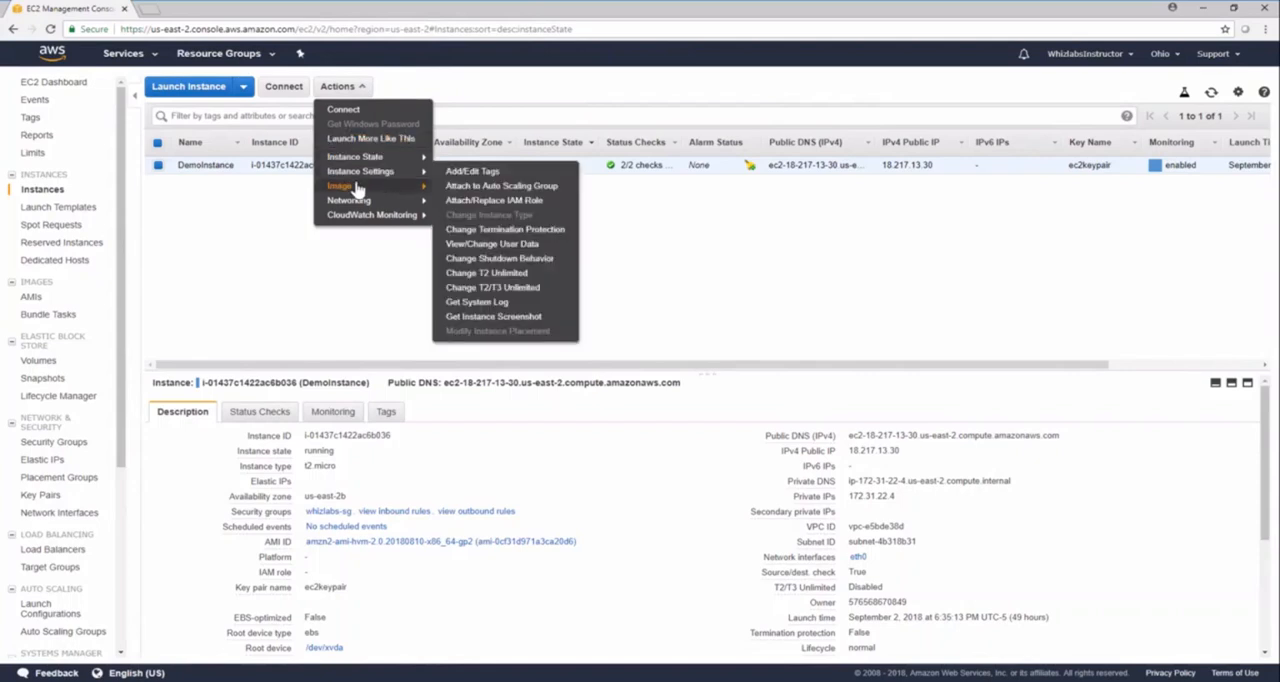
# Create an image from DemoInstance named Whizlabs-Image with the description For AWS Course.
pyautogui.moveTo(367, 191)
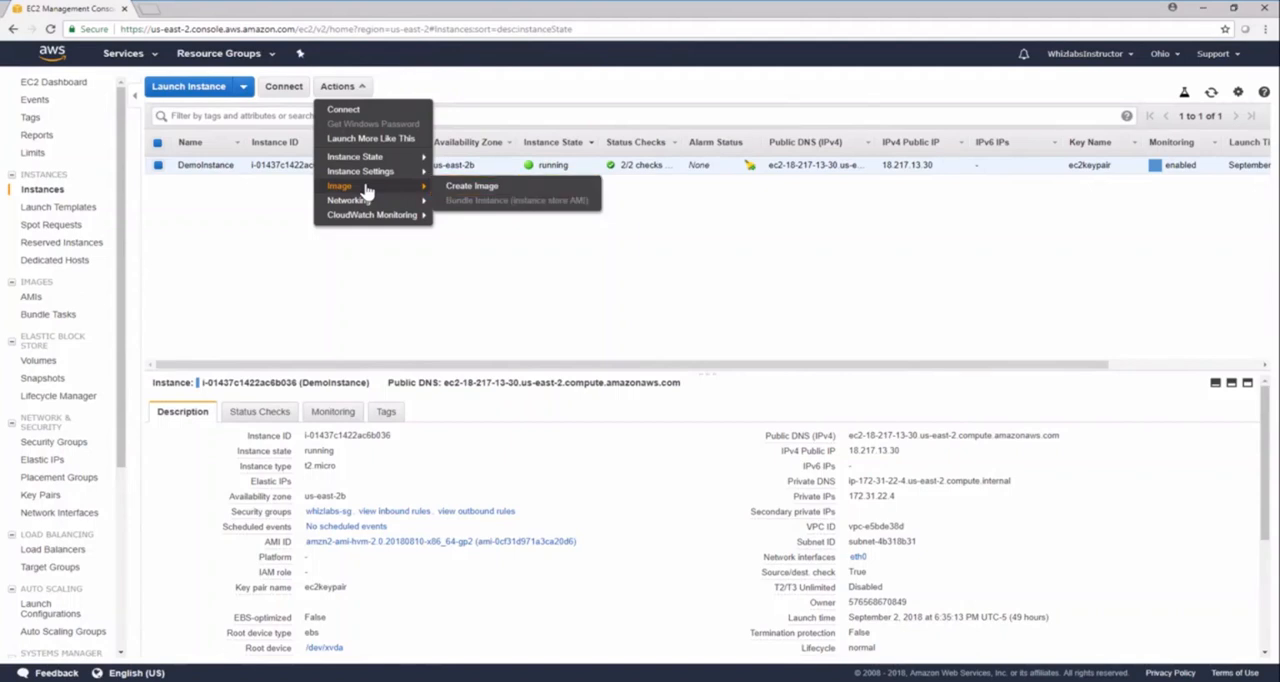
pyautogui.click(472, 187)
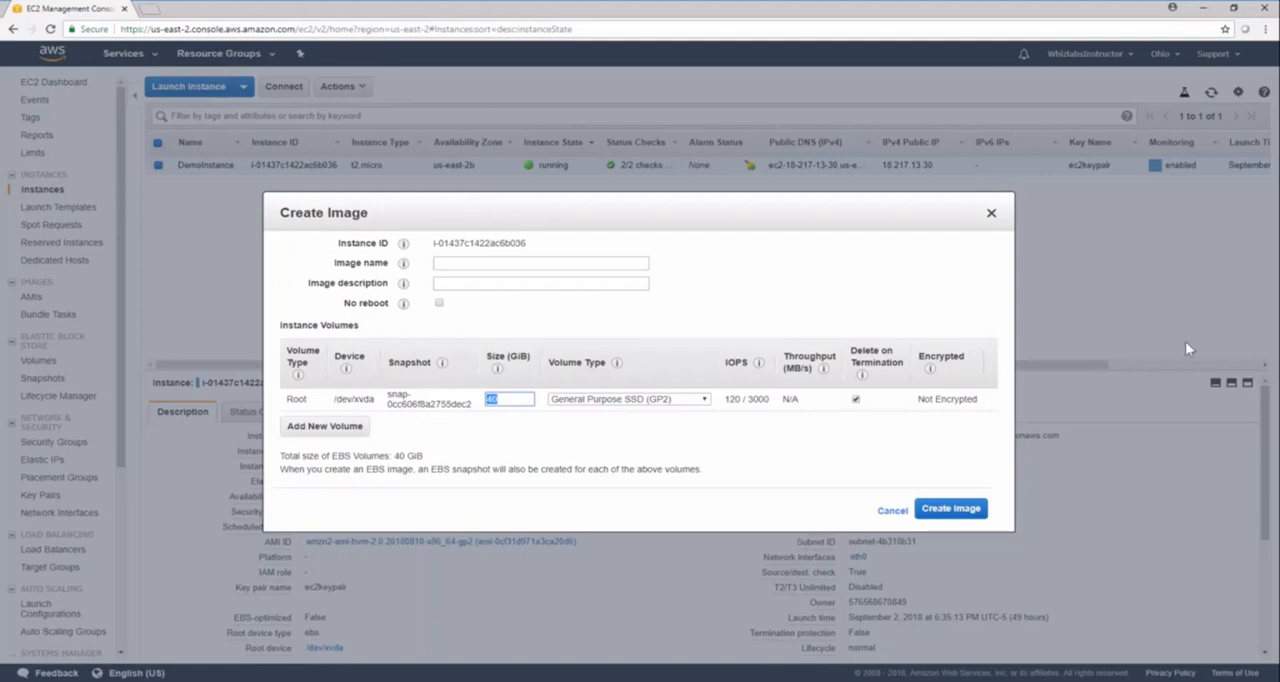
pyautogui.write('Whizlabs-Image')
pyautogui.click(604, 284)
pyautogui.write('For AWS Course')
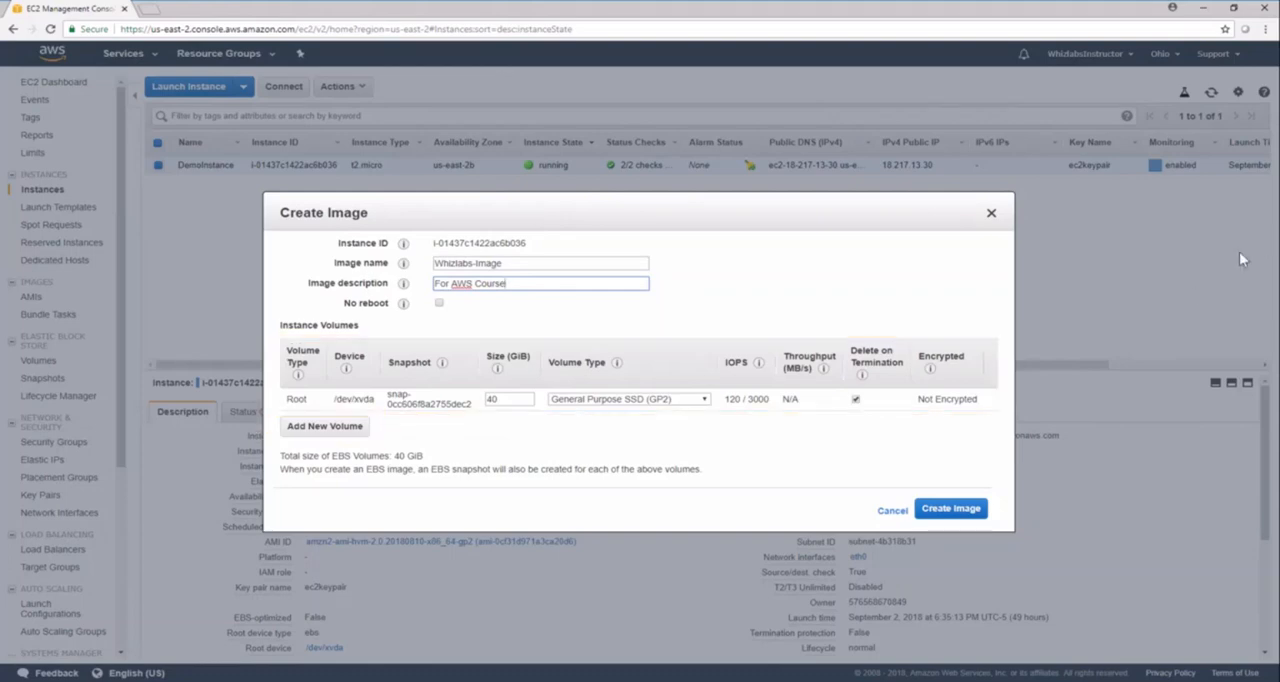
pyautogui.click(975, 511)
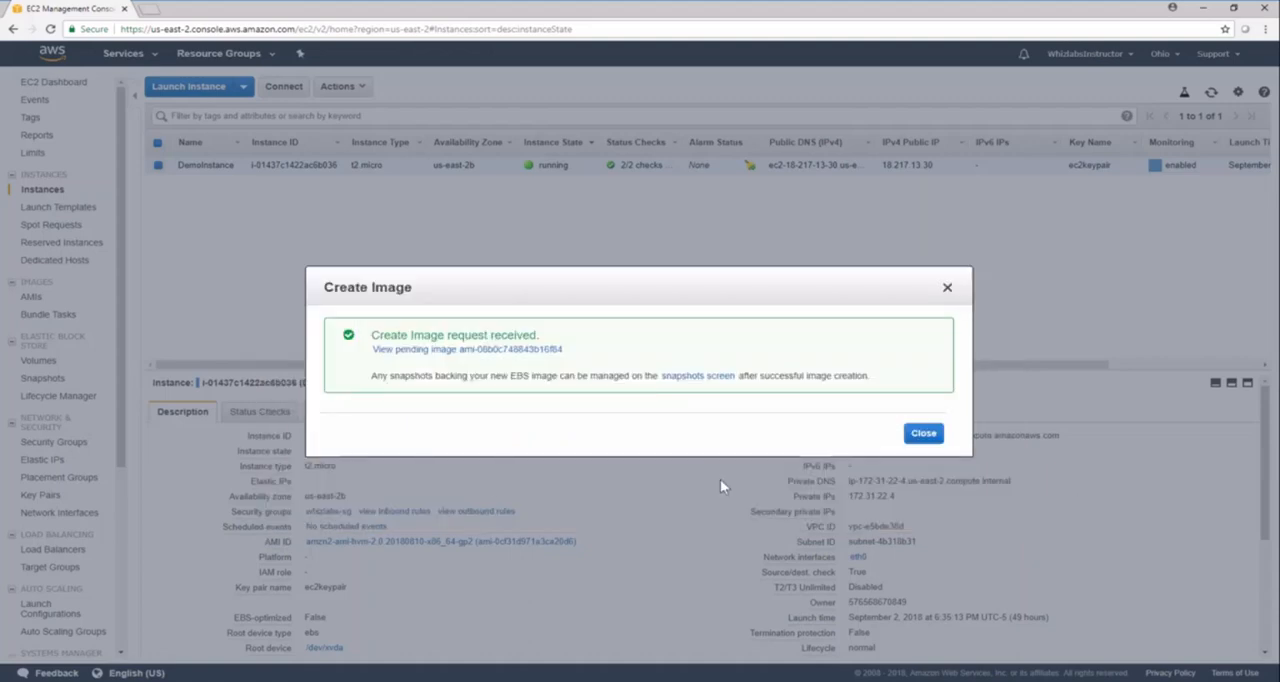
# Open the newly requested Whizlabs-Image AMI, change its image permissions to Public, and view its tags.
pyautogui.click(447, 350)
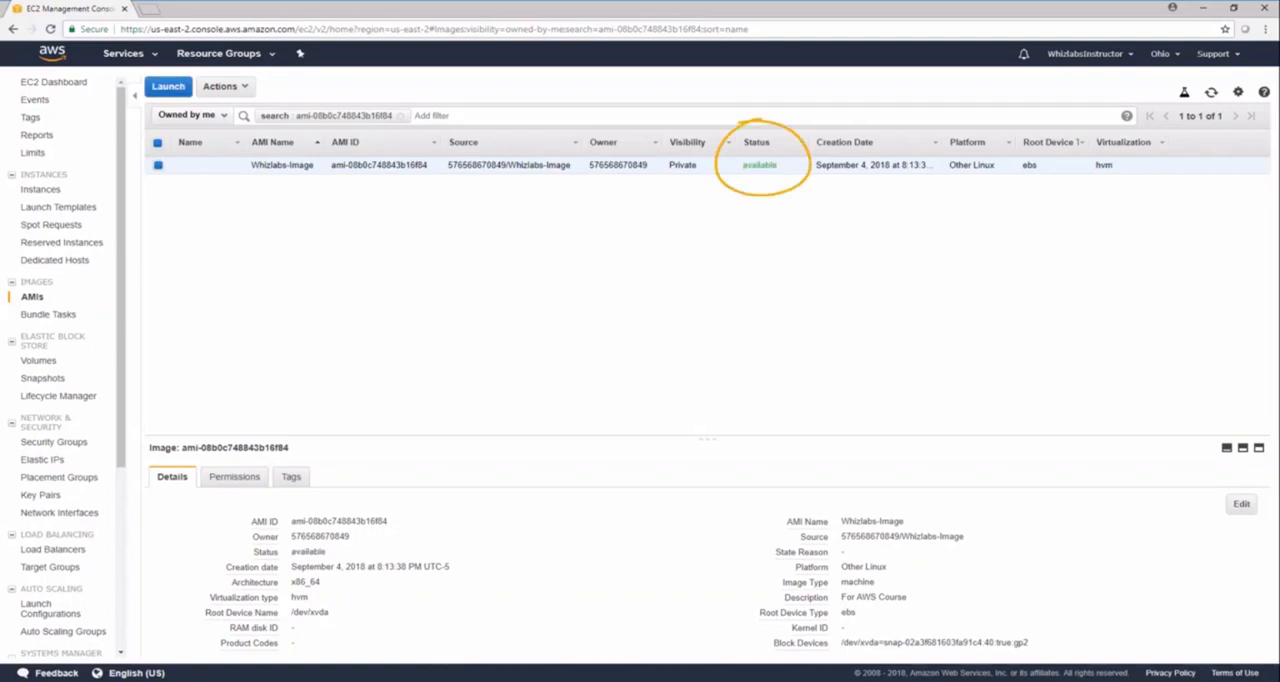
pyautogui.moveTo(926, 439); pyautogui.dragTo(926, 233)
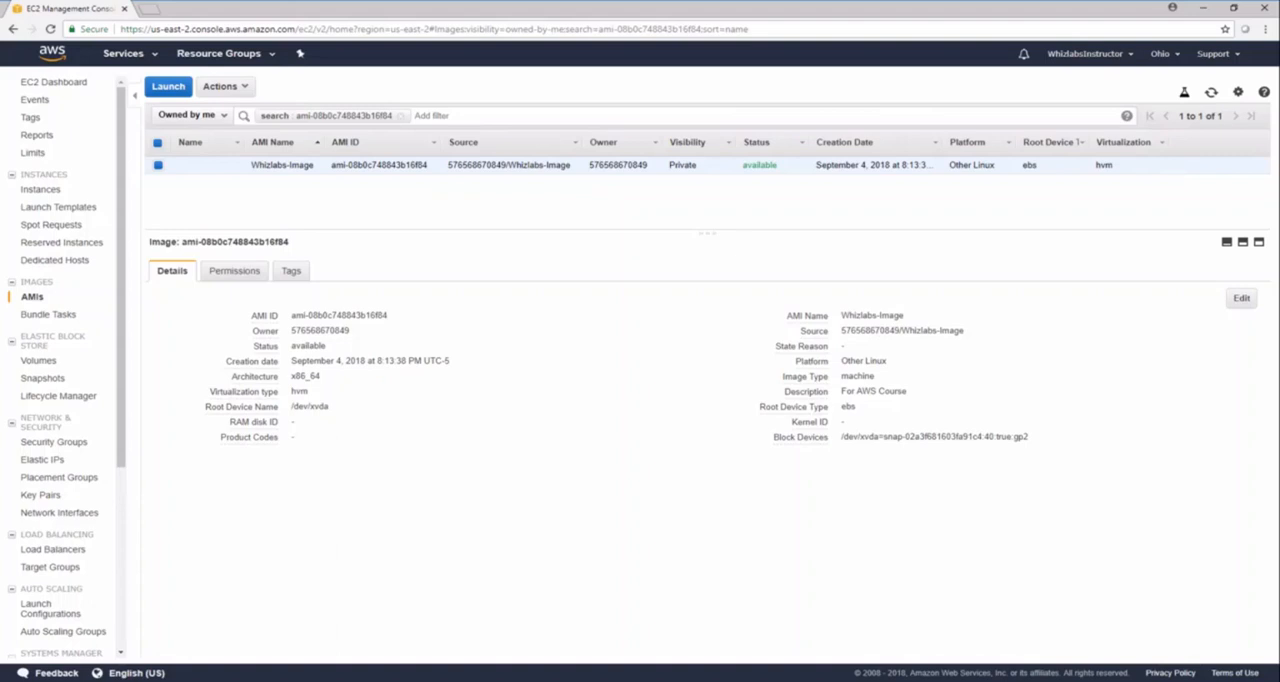
pyautogui.click(238, 271)
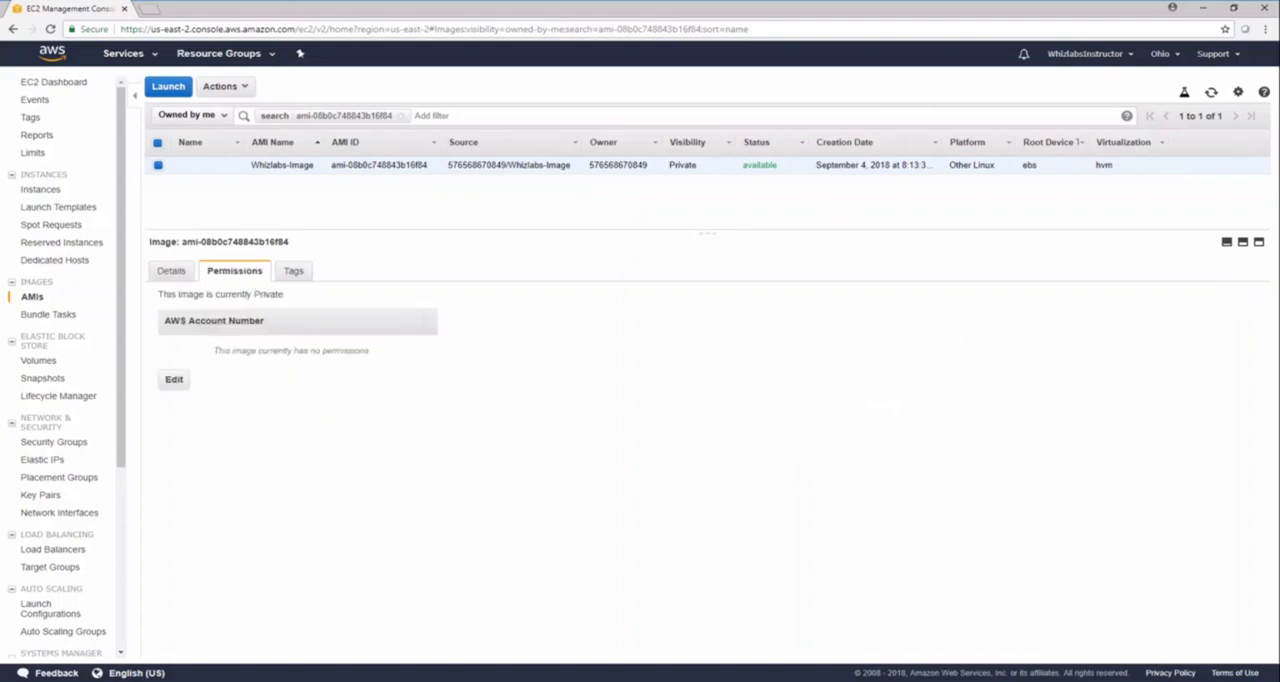
pyautogui.click(176, 381)
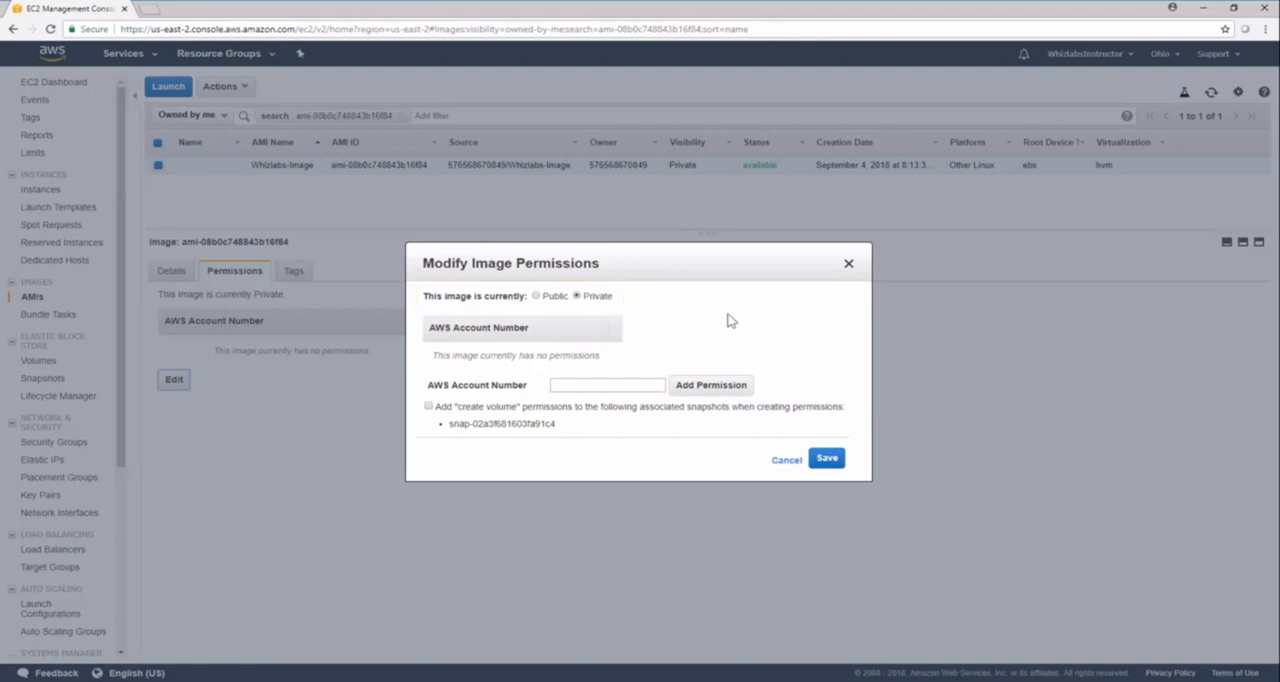
pyautogui.click(545, 303)
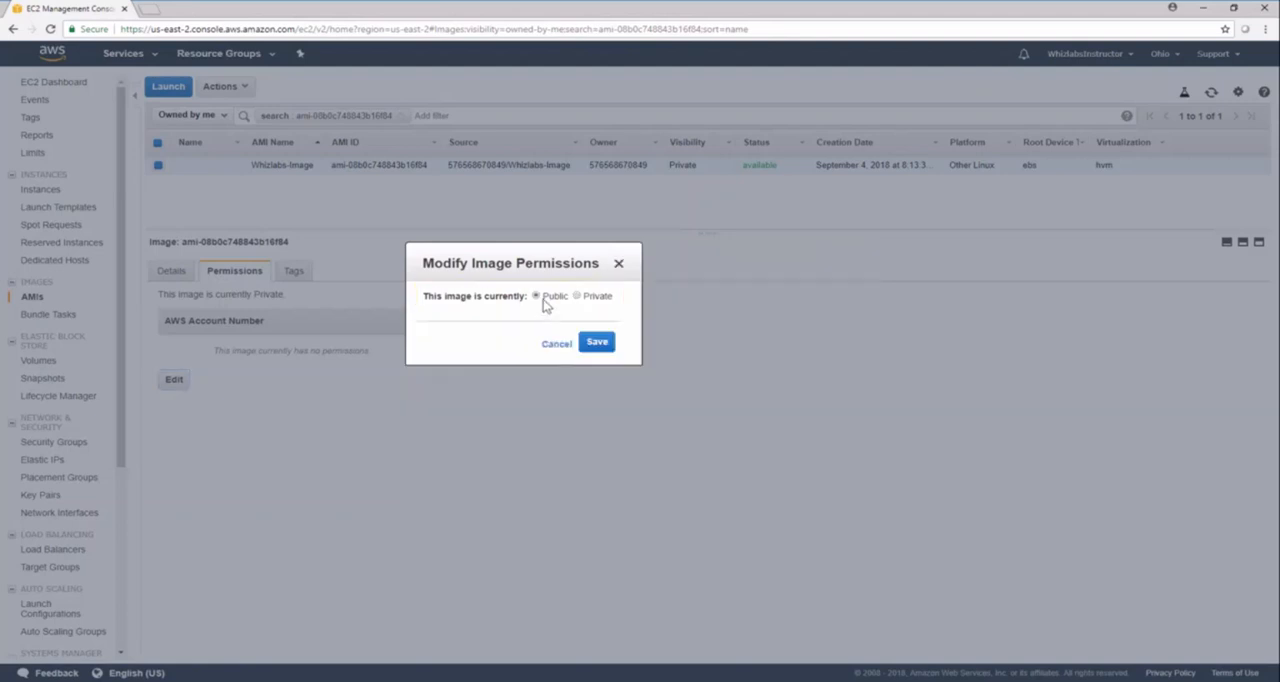
pyautogui.click(597, 342)
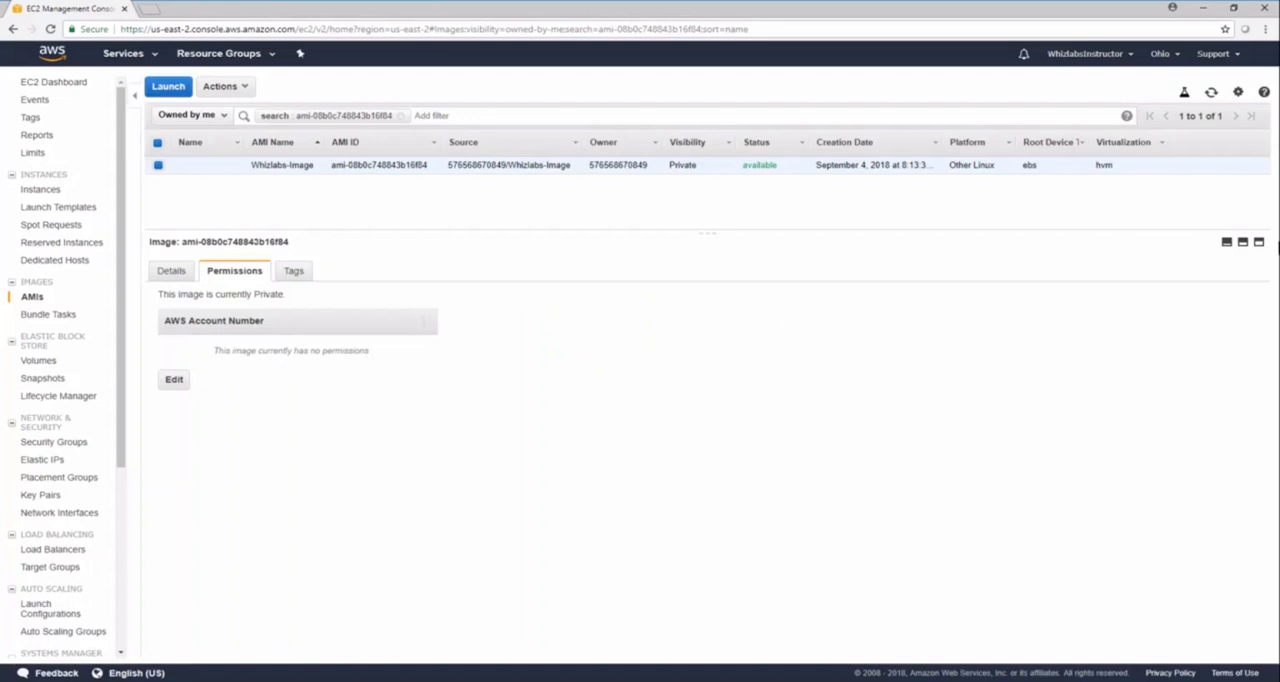
pyautogui.click(1211, 94)
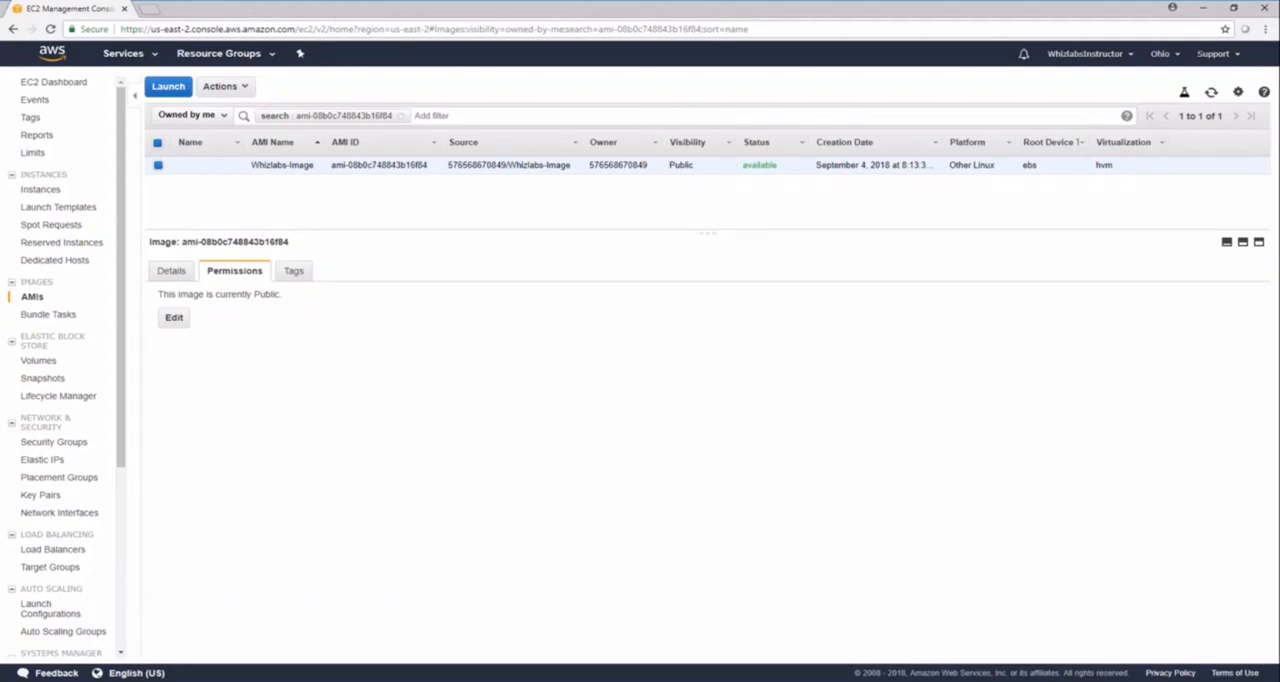
pyautogui.click(292, 270)
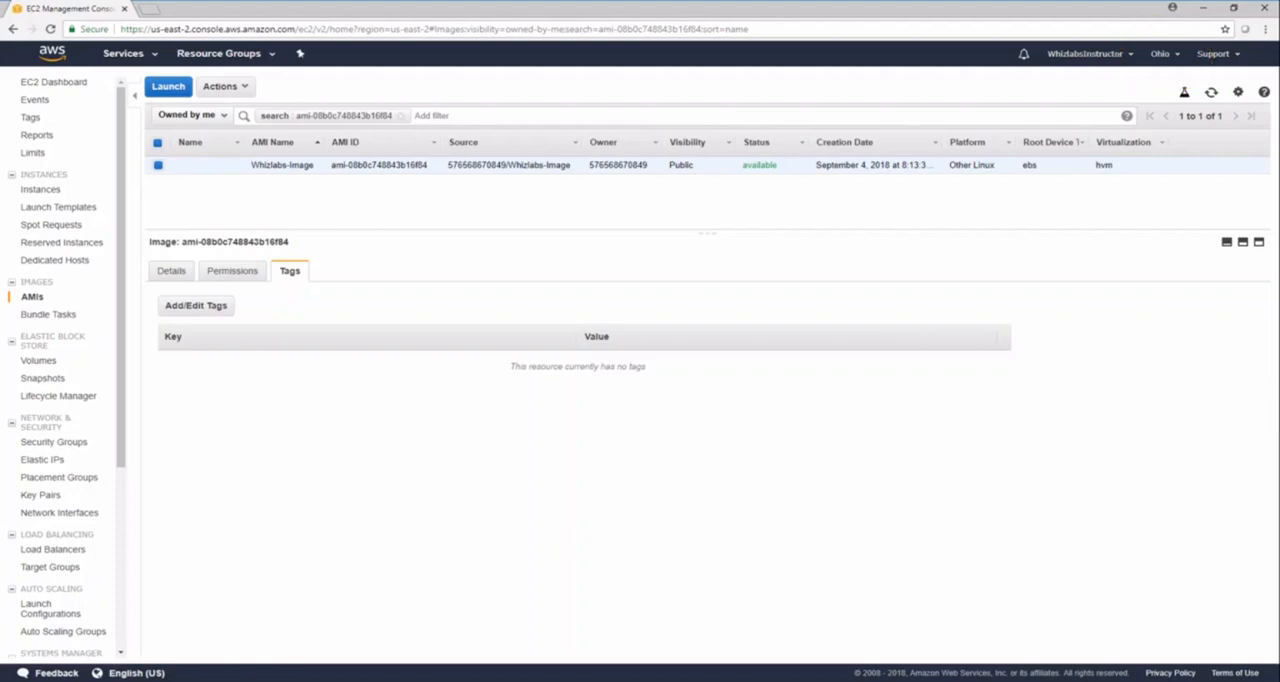
# Try launching an instance from the Whizlabs-Image AMI with the t2.micro type up to the launch review, and cancel the wizard.
pyautogui.click(48, 190)
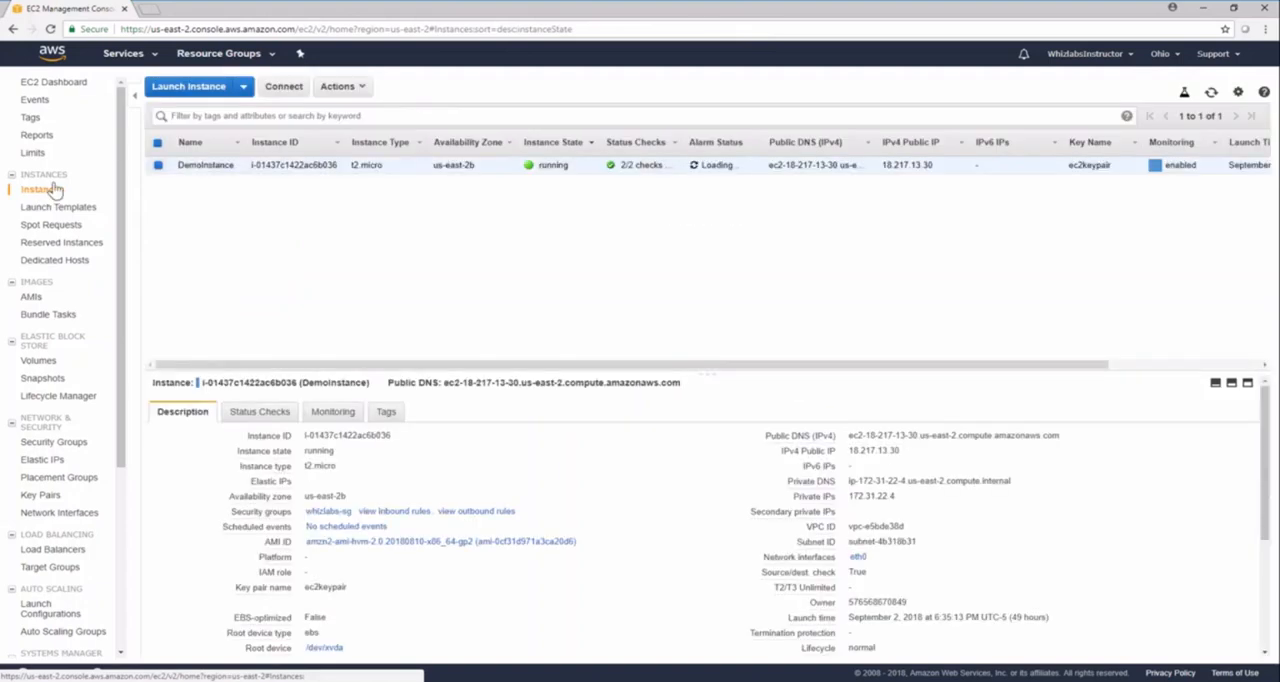
pyautogui.click(176, 87)
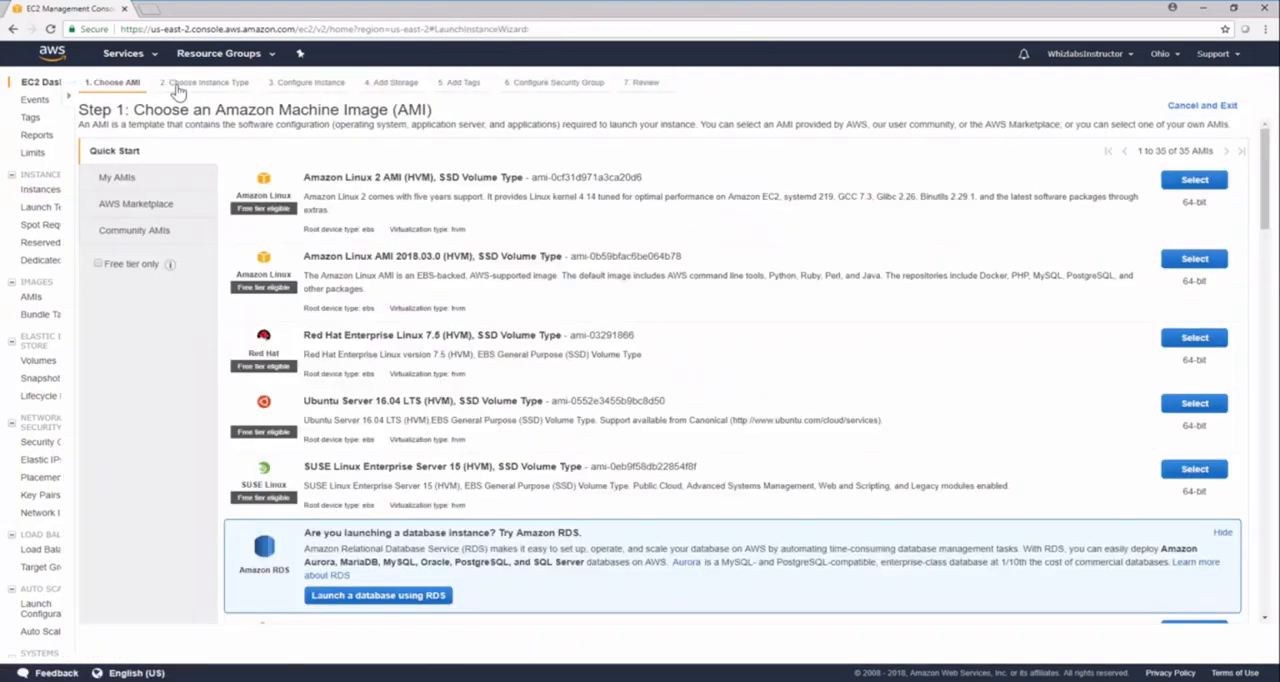
pyautogui.click(82, 187)
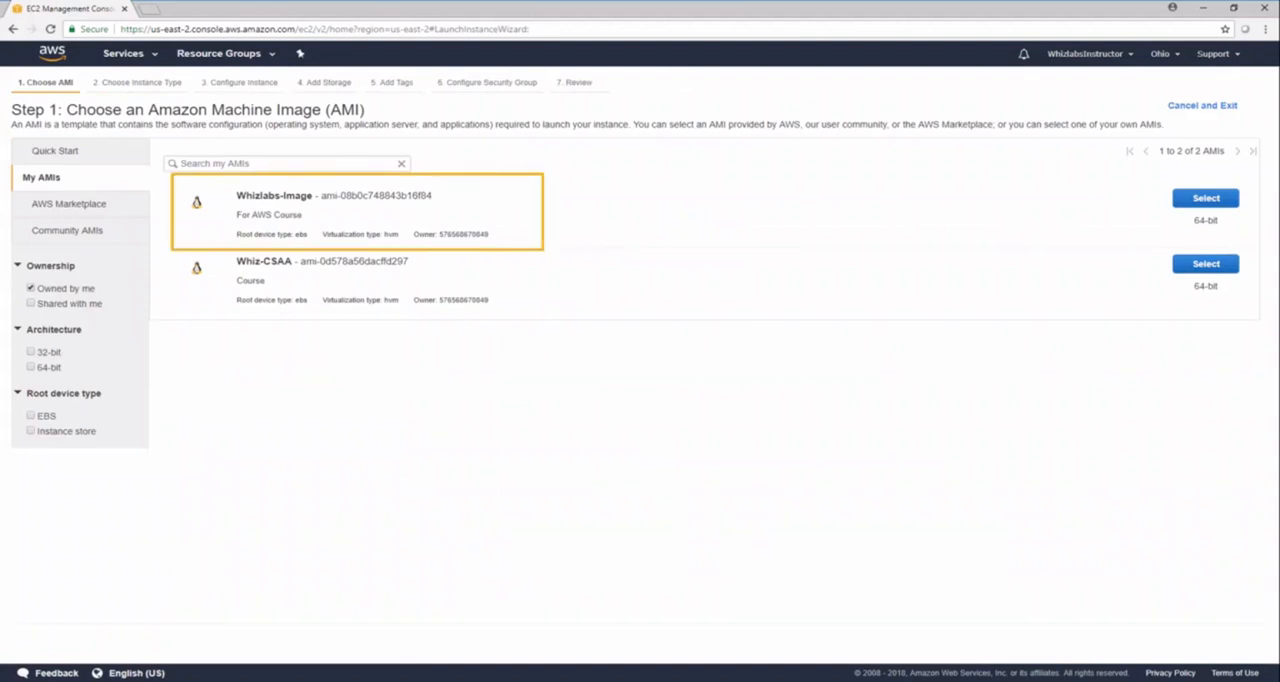
pyautogui.click(1206, 198)
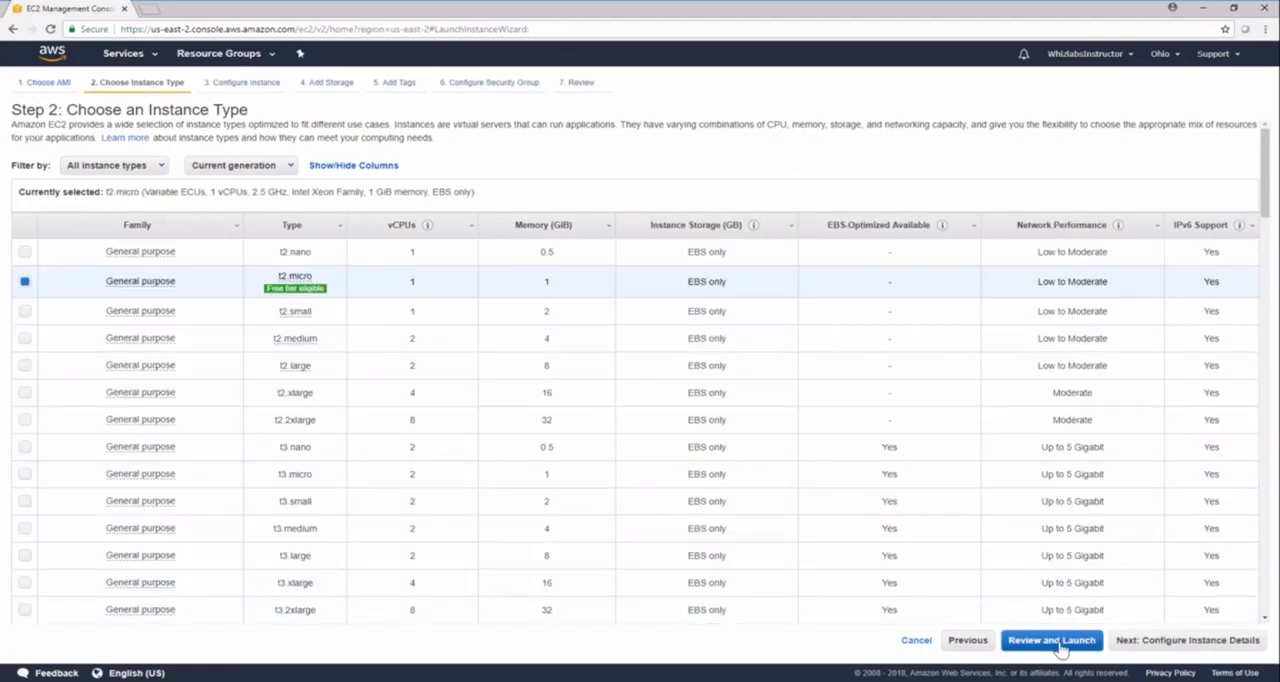
pyautogui.click(1055, 641)
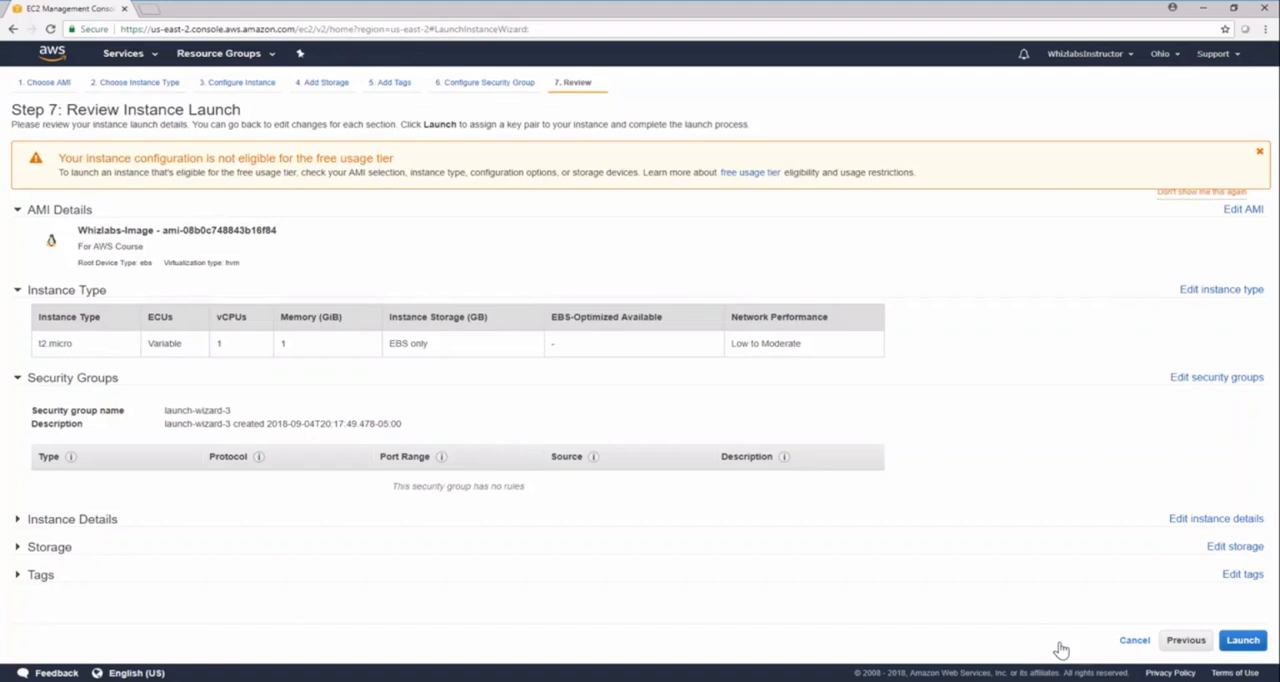
pyautogui.click(1134, 642)
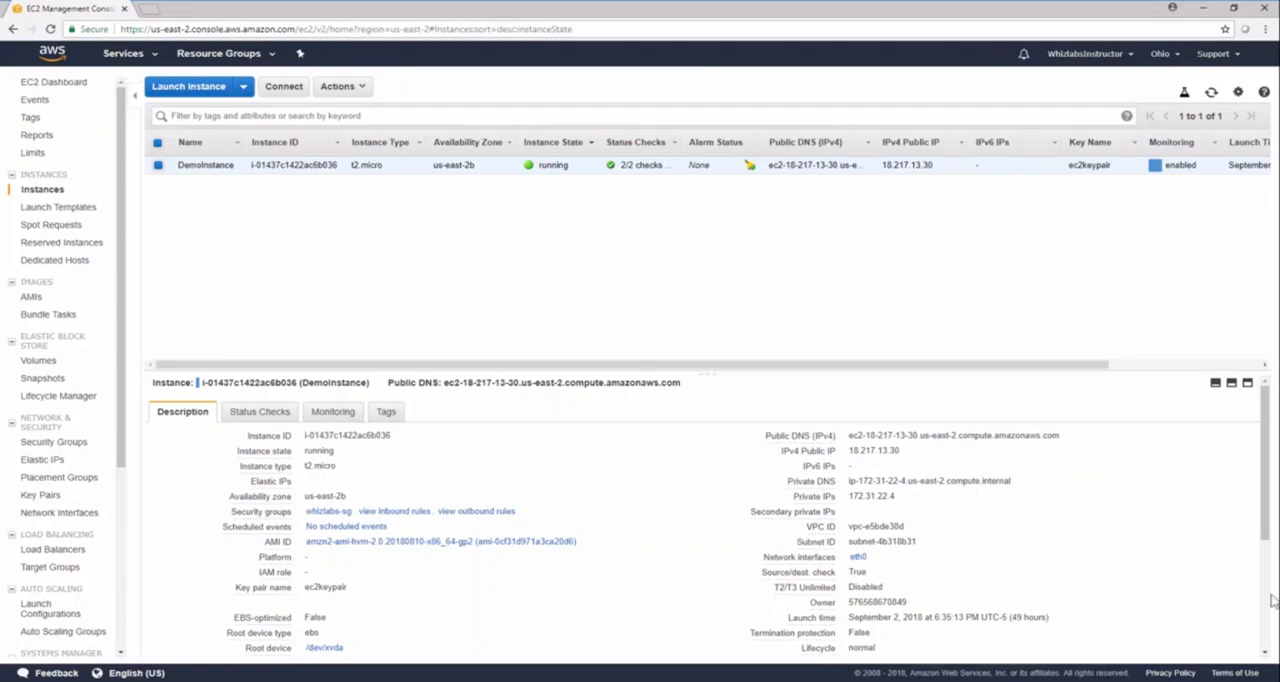
# Switch to the US East (N. Virginia) region and check which own AMIs are offered for a new instance launch.
pyautogui.click(1165, 58)
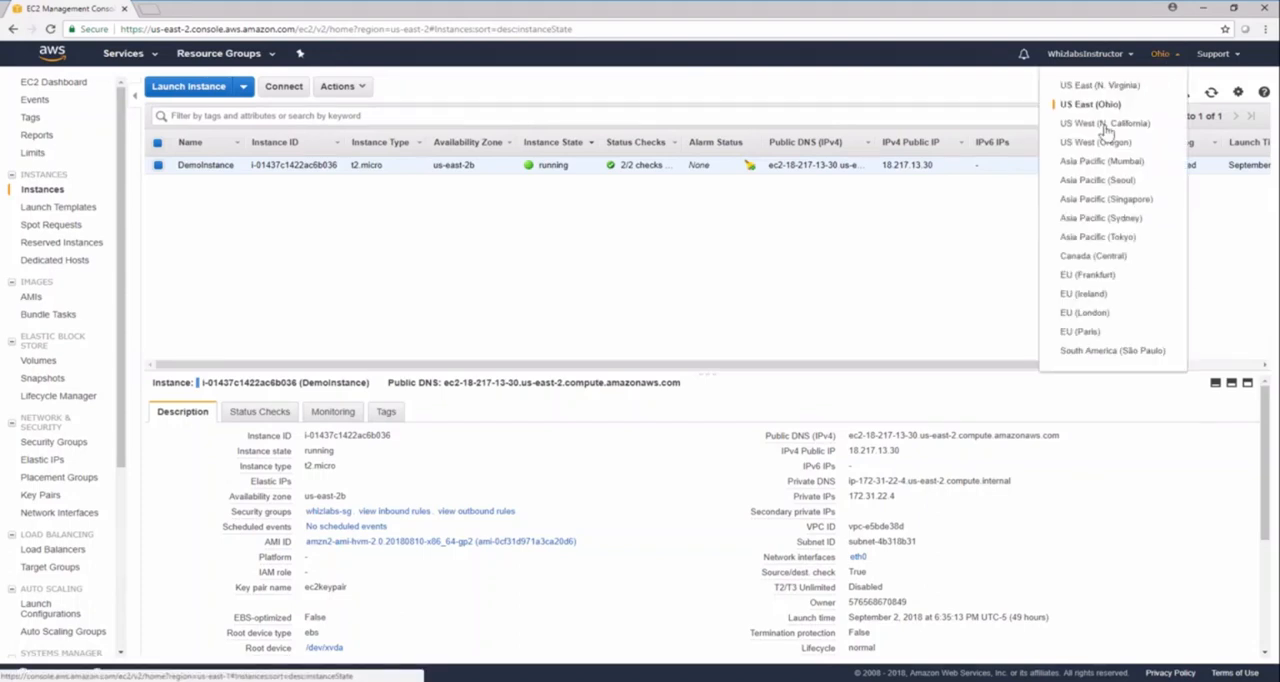
pyautogui.click(1100, 86)
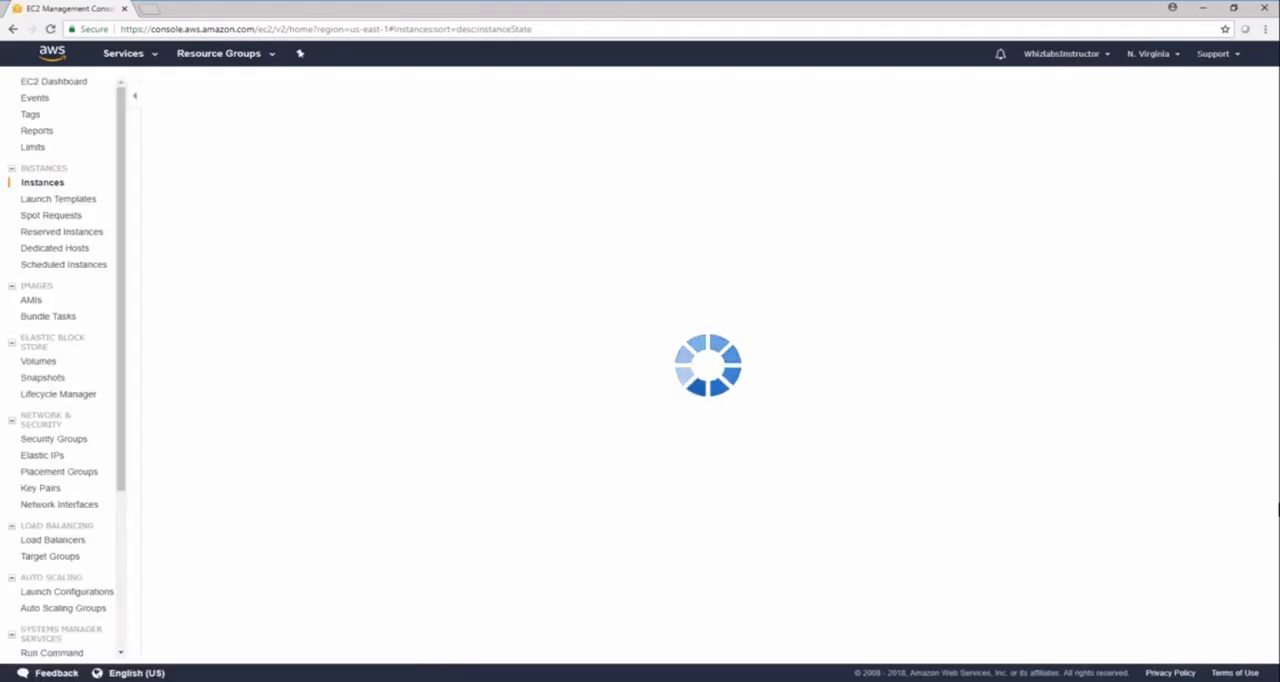
pyautogui.click(182, 88)
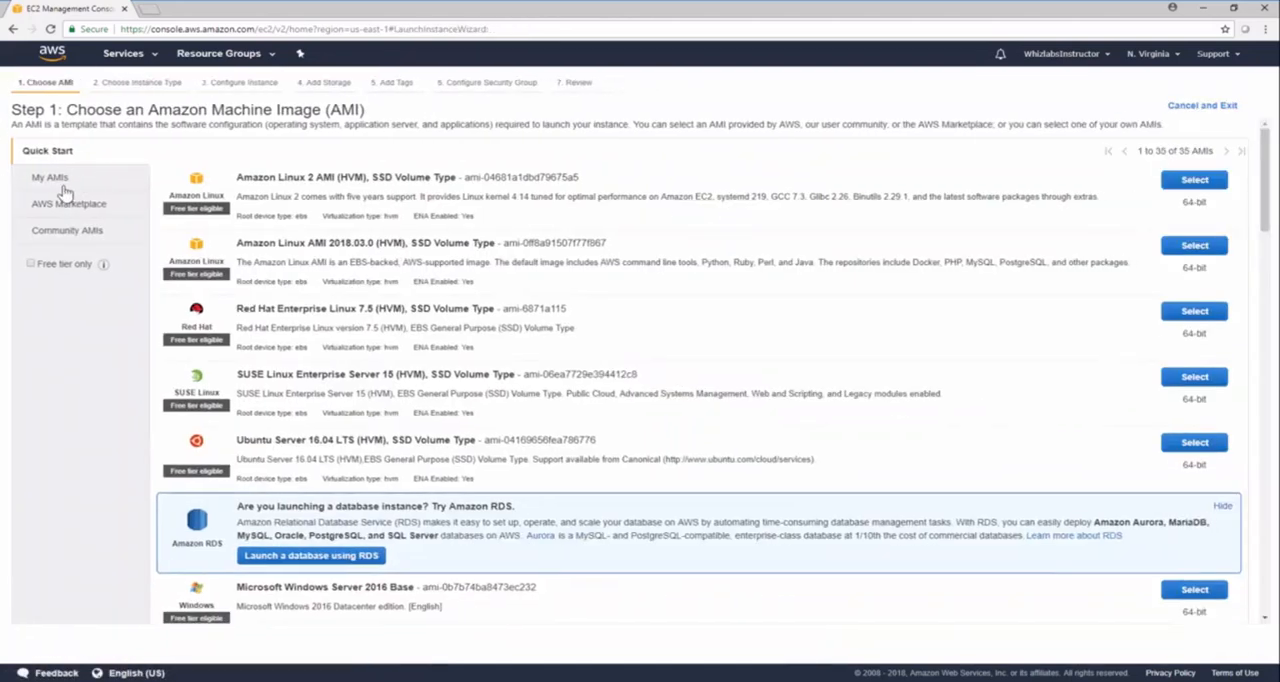
pyautogui.click(58, 182)
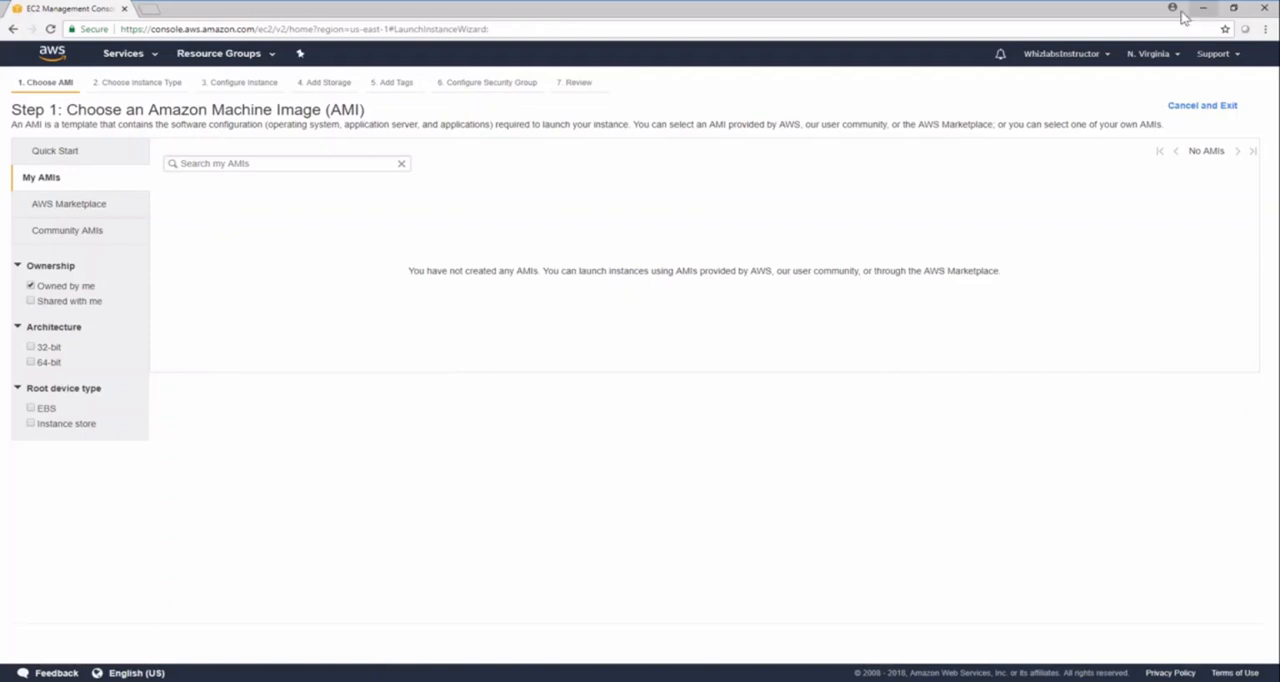
# Return to the US East (Ohio) region and set up a copy of Whizlabs-Image with US East (N. Virginia) as the destination.
pyautogui.click(1148, 54)
pyautogui.click(1088, 105)
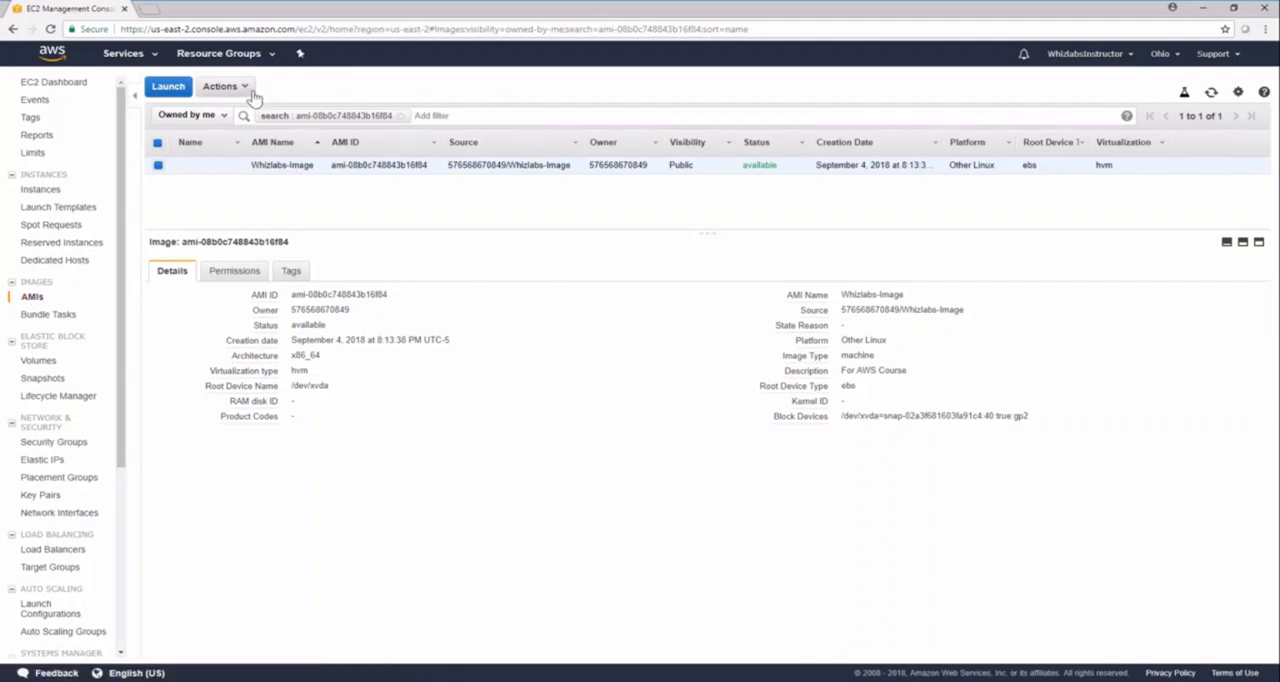
pyautogui.click(222, 86)
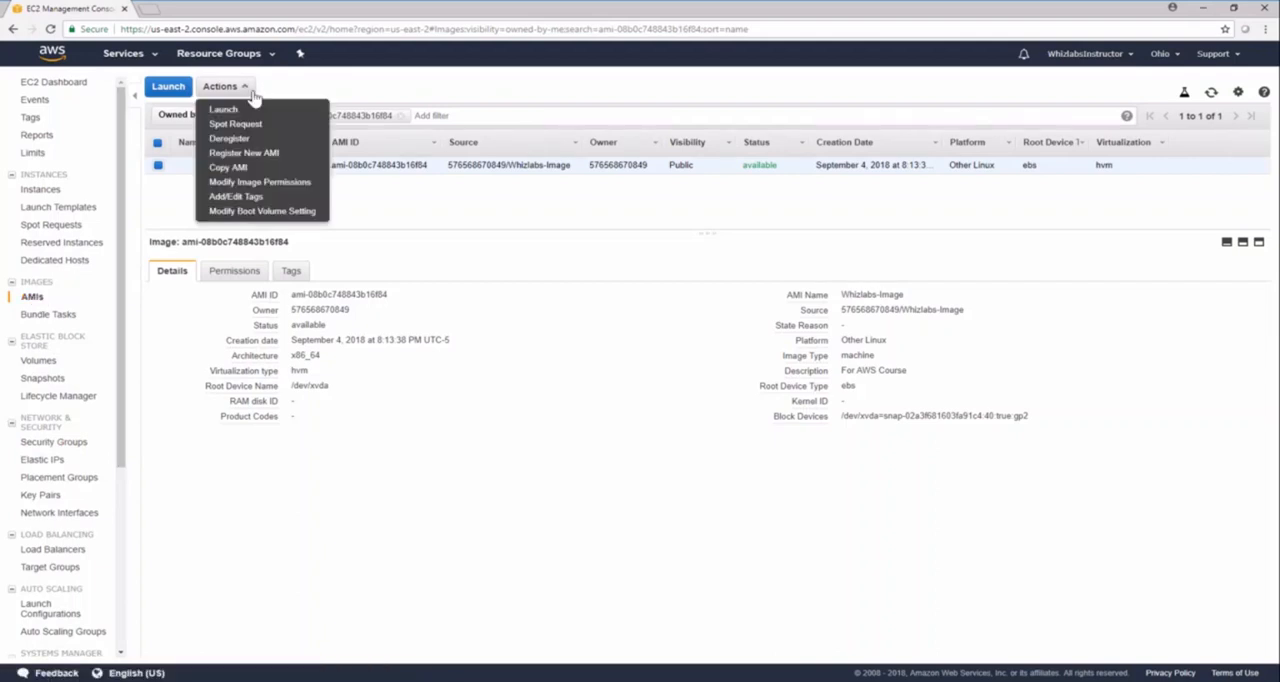
pyautogui.click(229, 168)
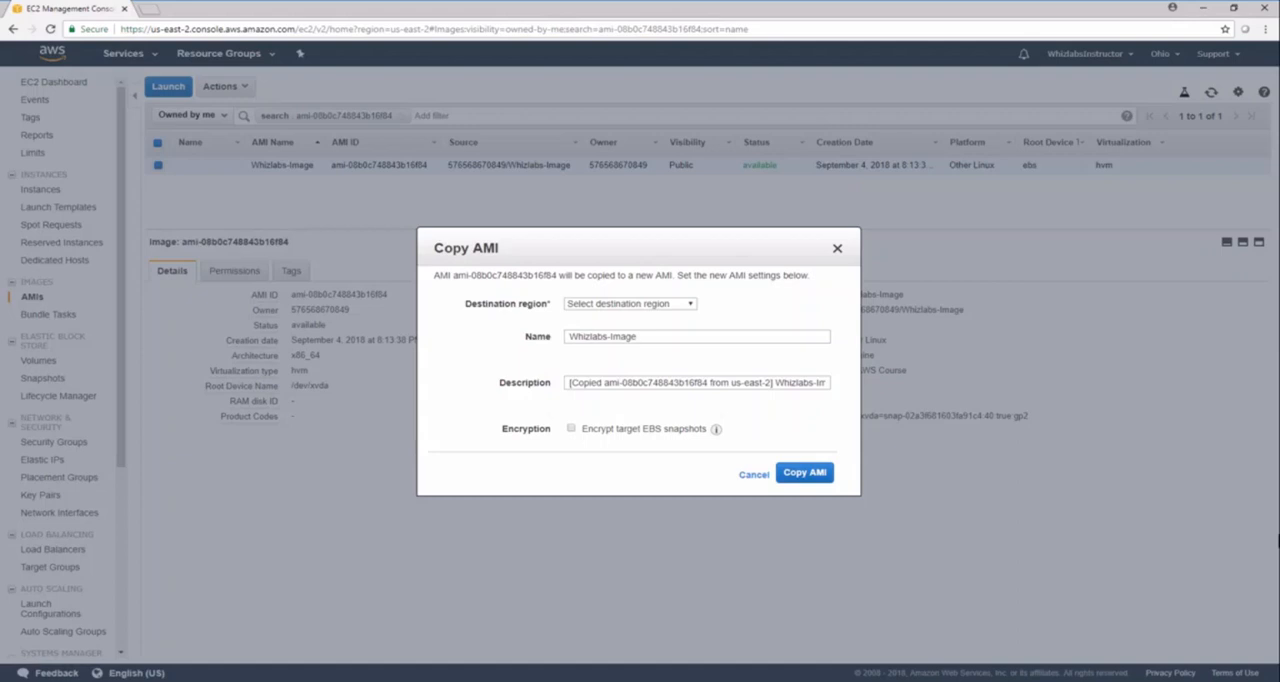
pyautogui.click(695, 310)
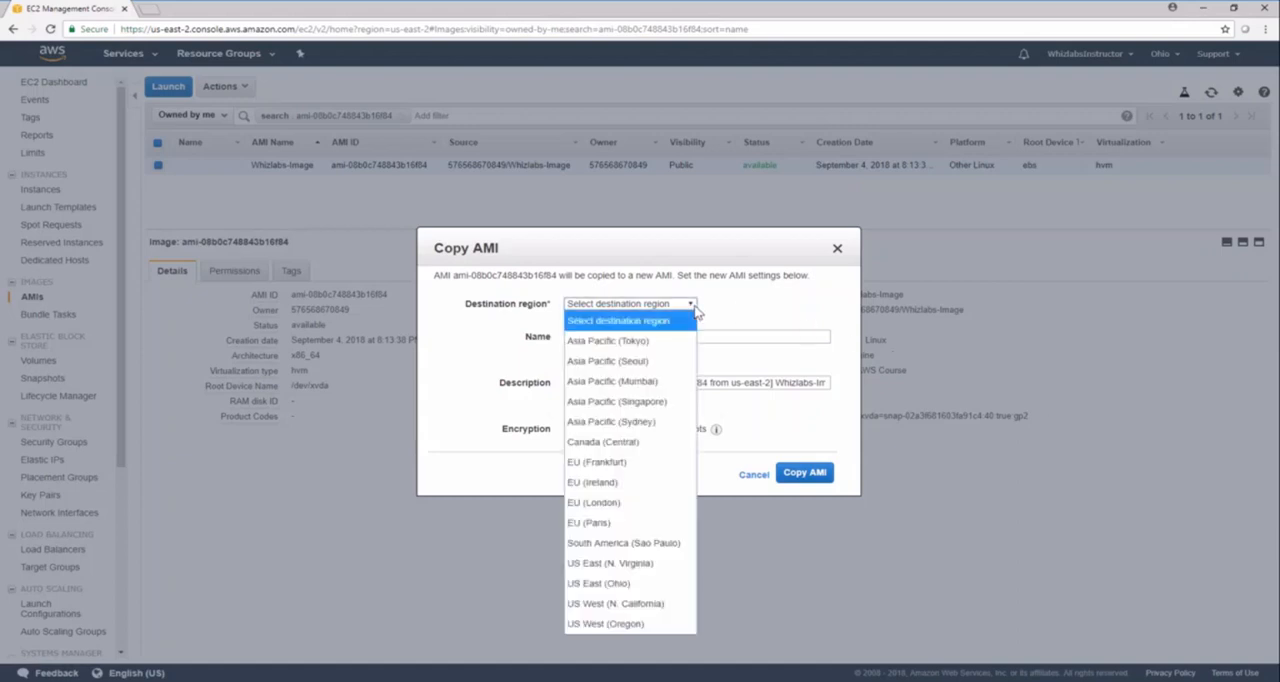
pyautogui.click(644, 564)
# Name the copy Whizlabs-Image-ForNorthVirginia, describe it as For AWS Course, and start the AMI copy with target snapshots unencrypted.
pyautogui.click(662, 340)
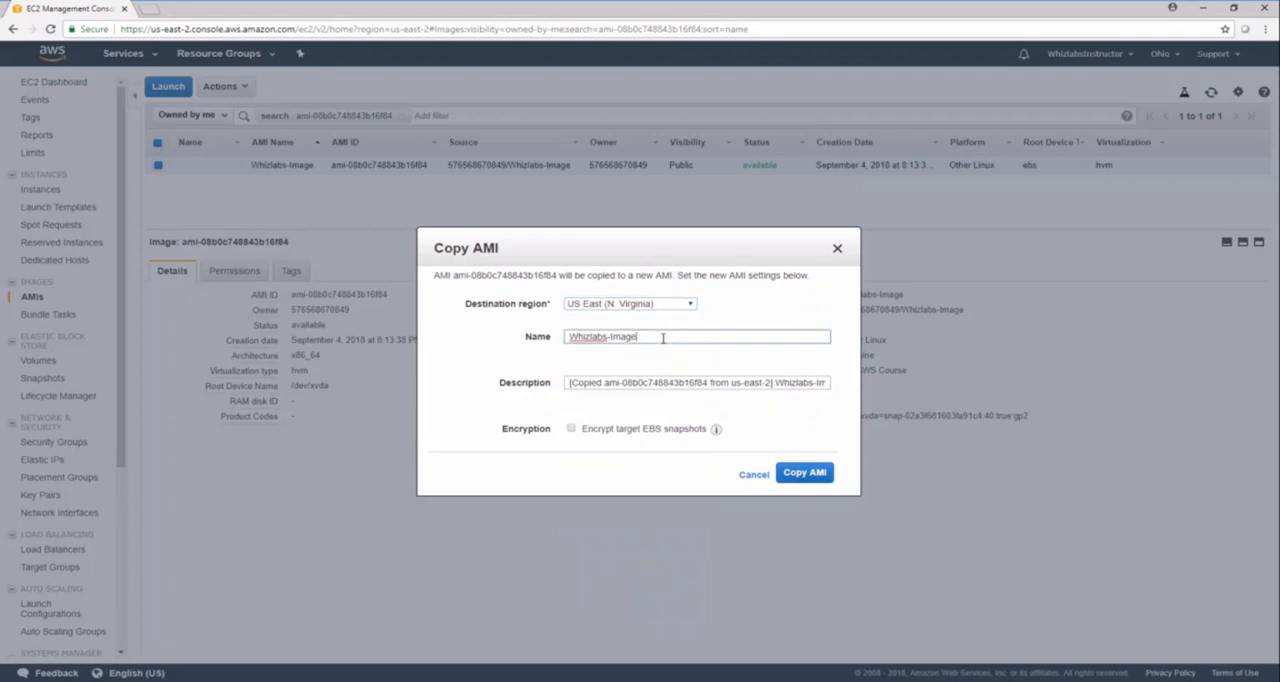
pyautogui.write('-ForNorthVirginia')
pyautogui.press('Tab')
pyautogui.write('For AWS Course')
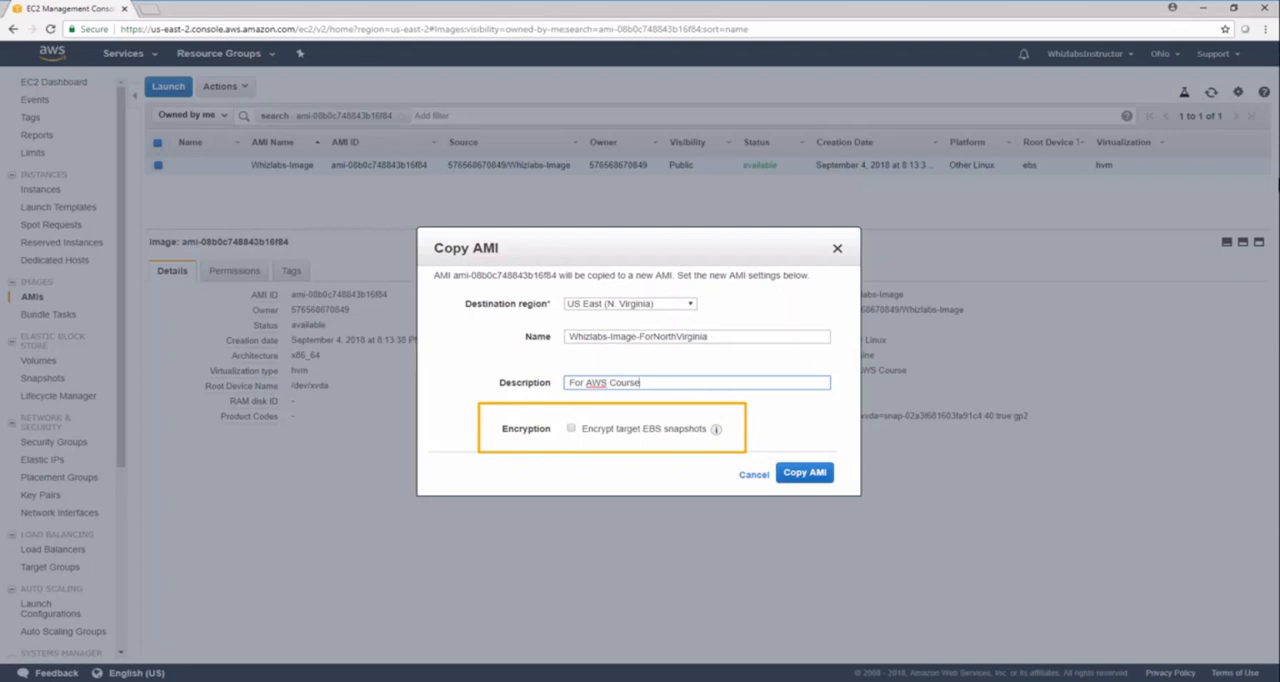
pyautogui.click(572, 428)
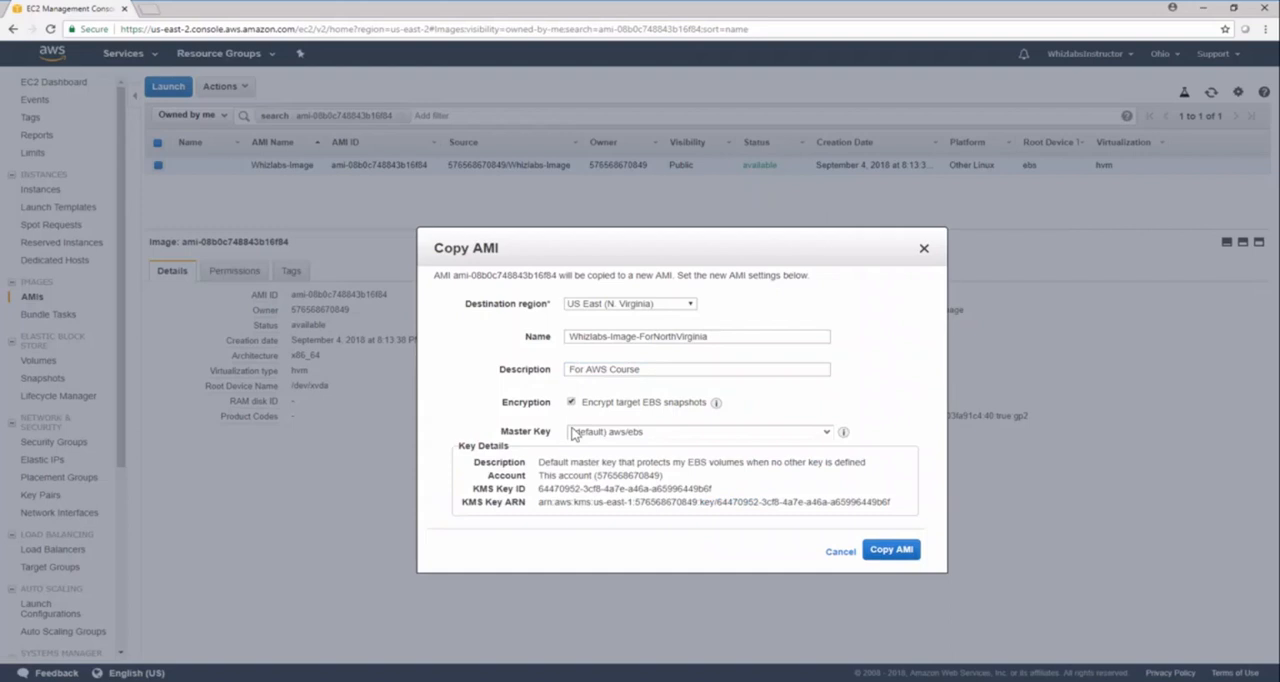
pyautogui.click(571, 402)
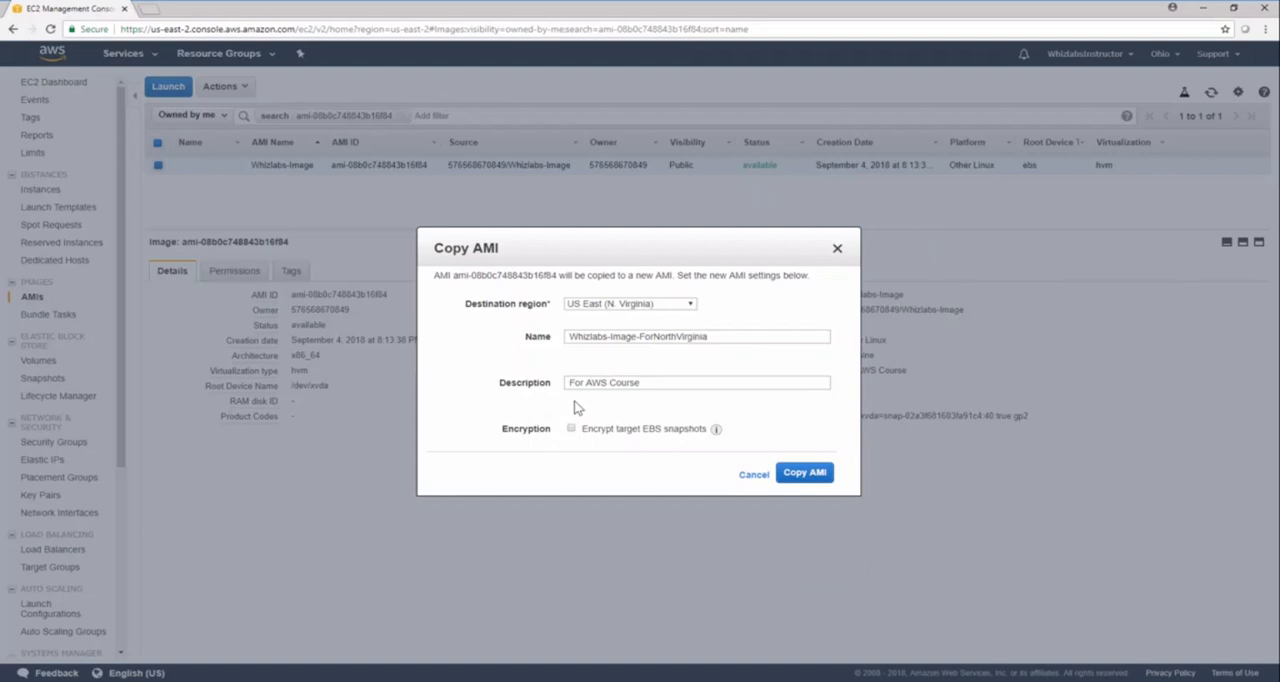
pyautogui.click(815, 475)
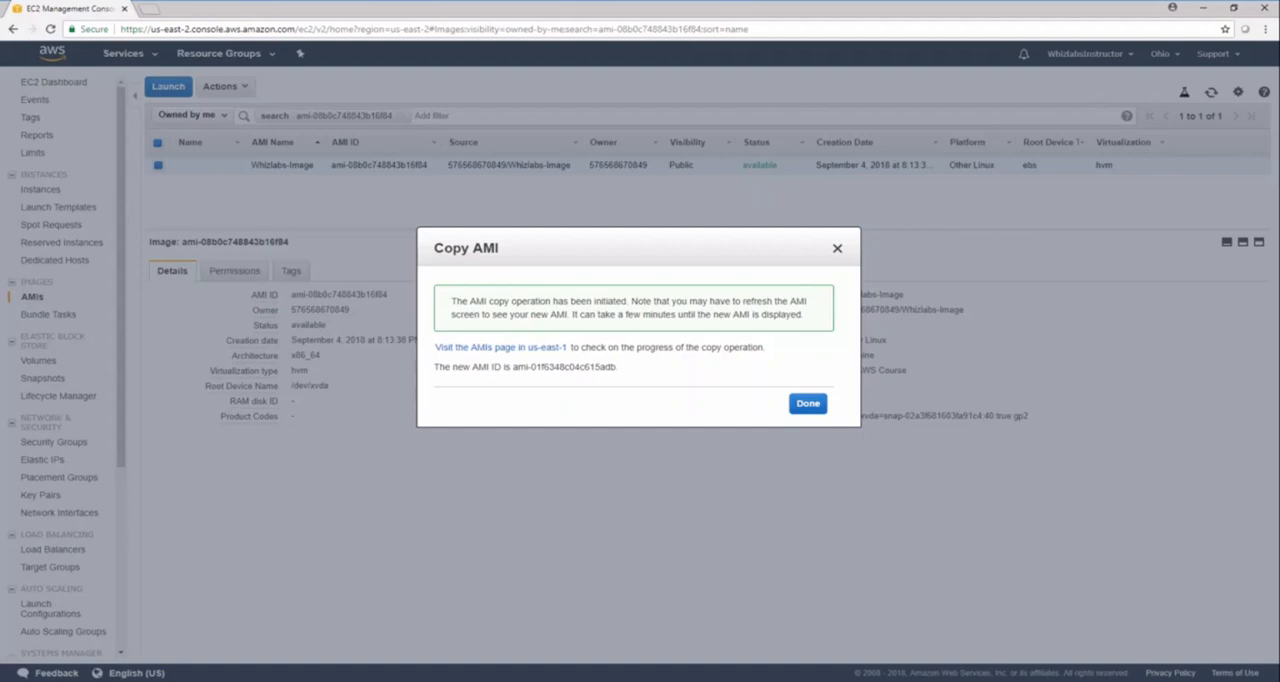
pyautogui.click(808, 405)
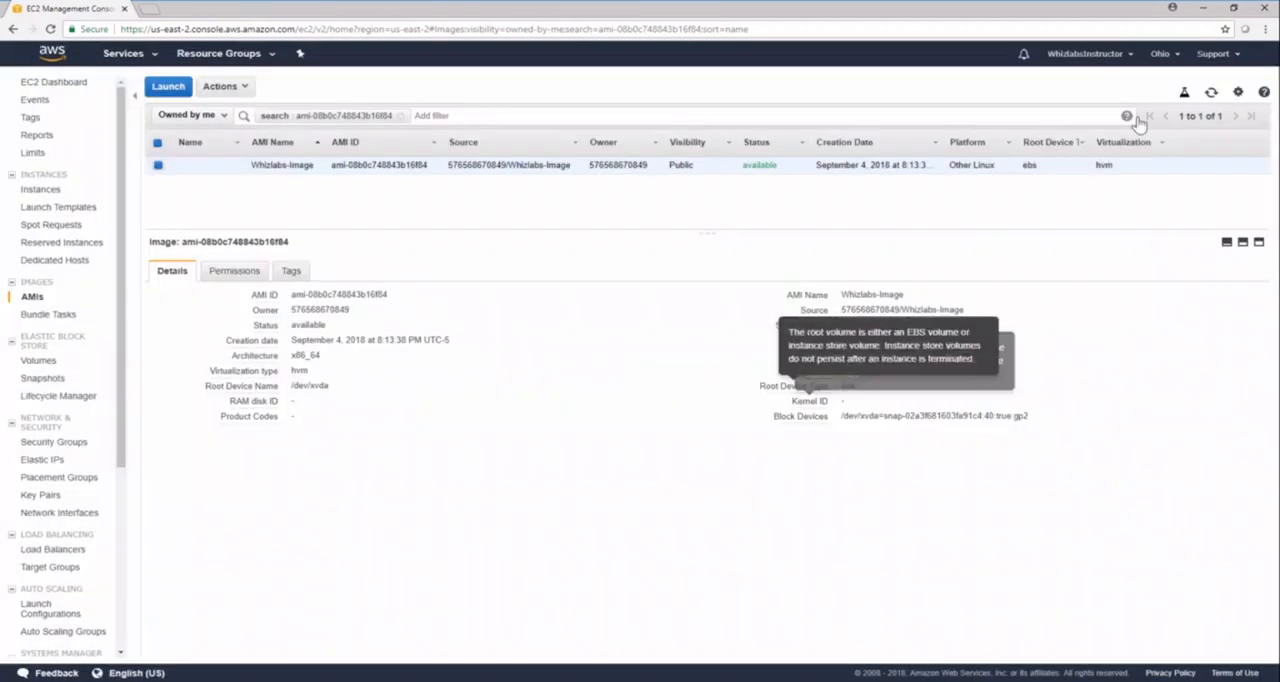
# Switch to the US East (N. Virginia) region and clear the AMI search filter to inspect the copied image's full name and details.
pyautogui.click(1178, 54)
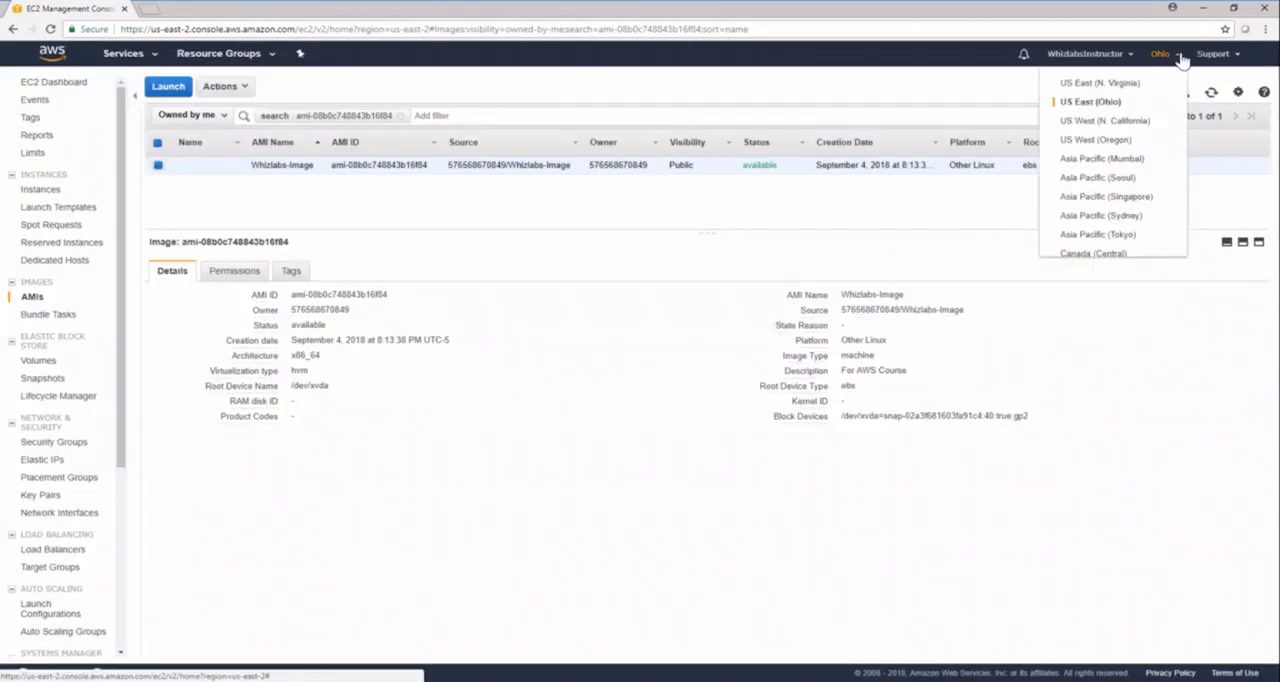
pyautogui.click(1098, 88)
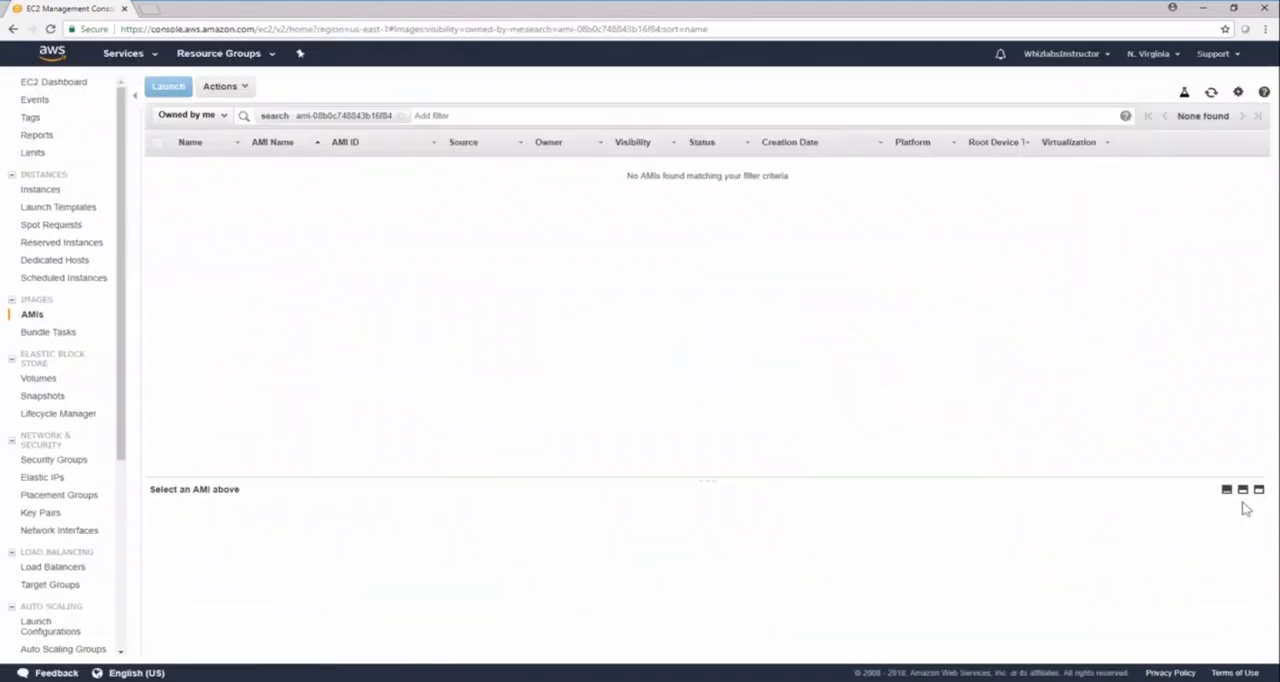
pyautogui.click(402, 117)
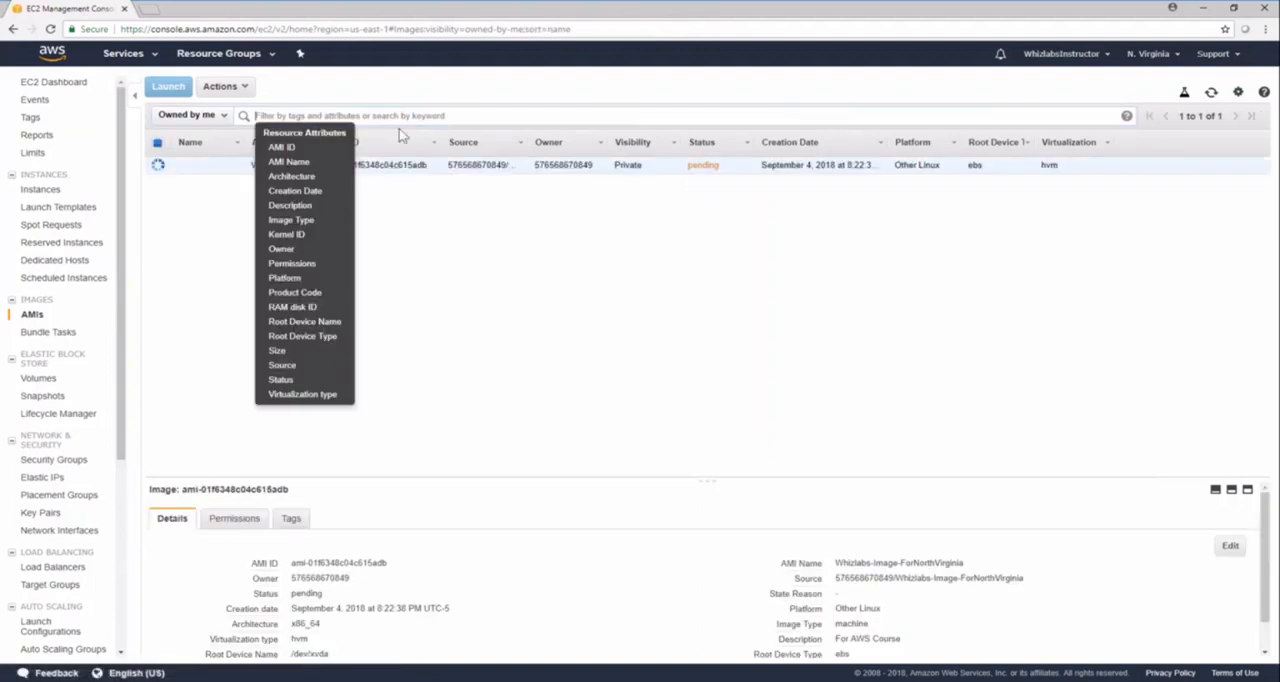
pyautogui.click(897, 370)
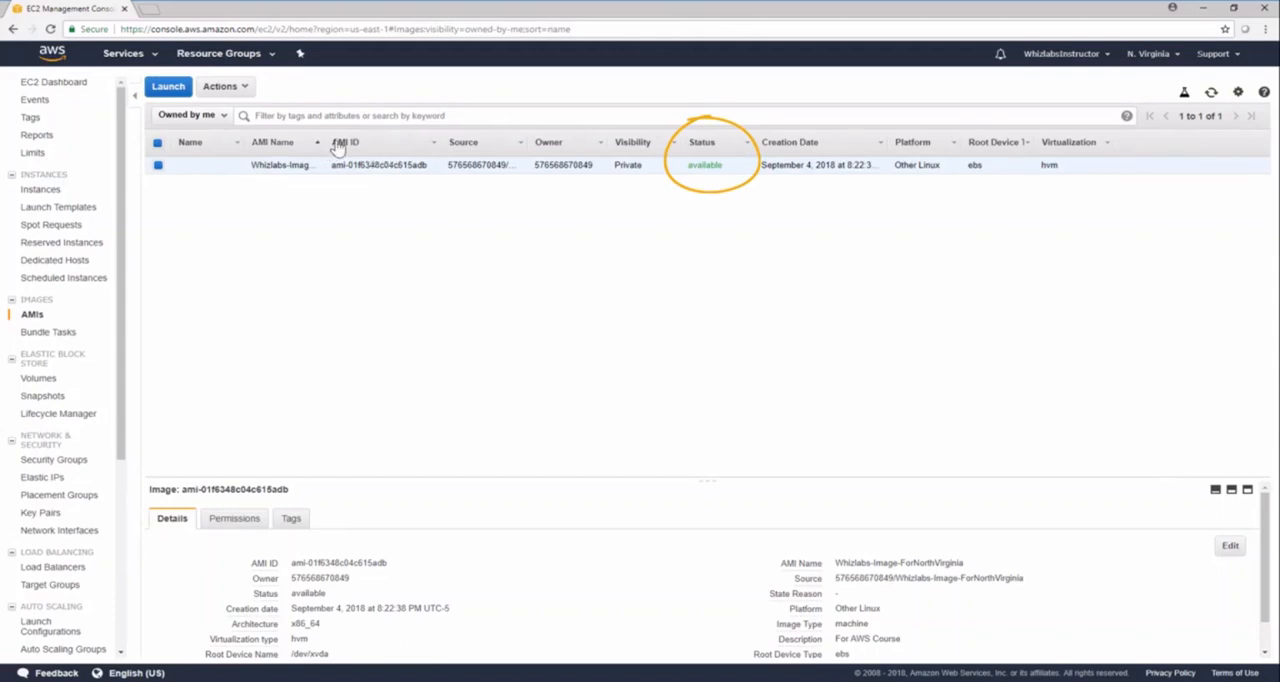
pyautogui.moveTo(328, 144); pyautogui.dragTo(411, 146)
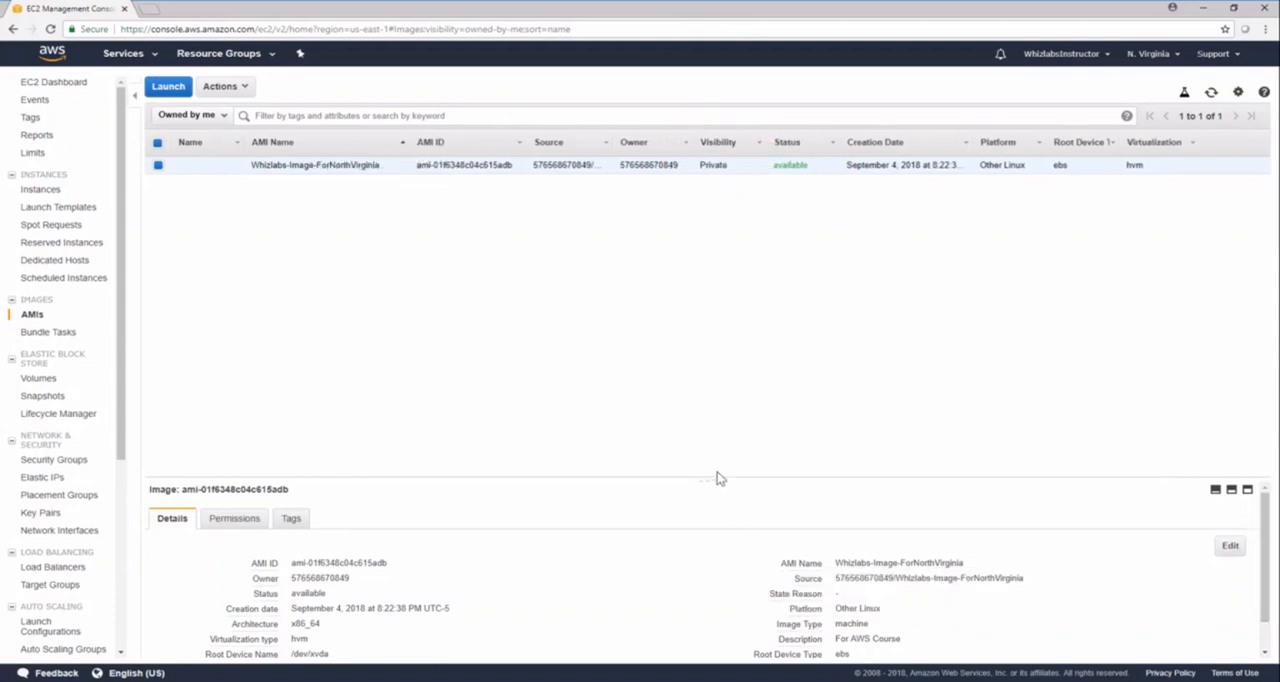
pyautogui.moveTo(708, 478); pyautogui.dragTo(711, 272)
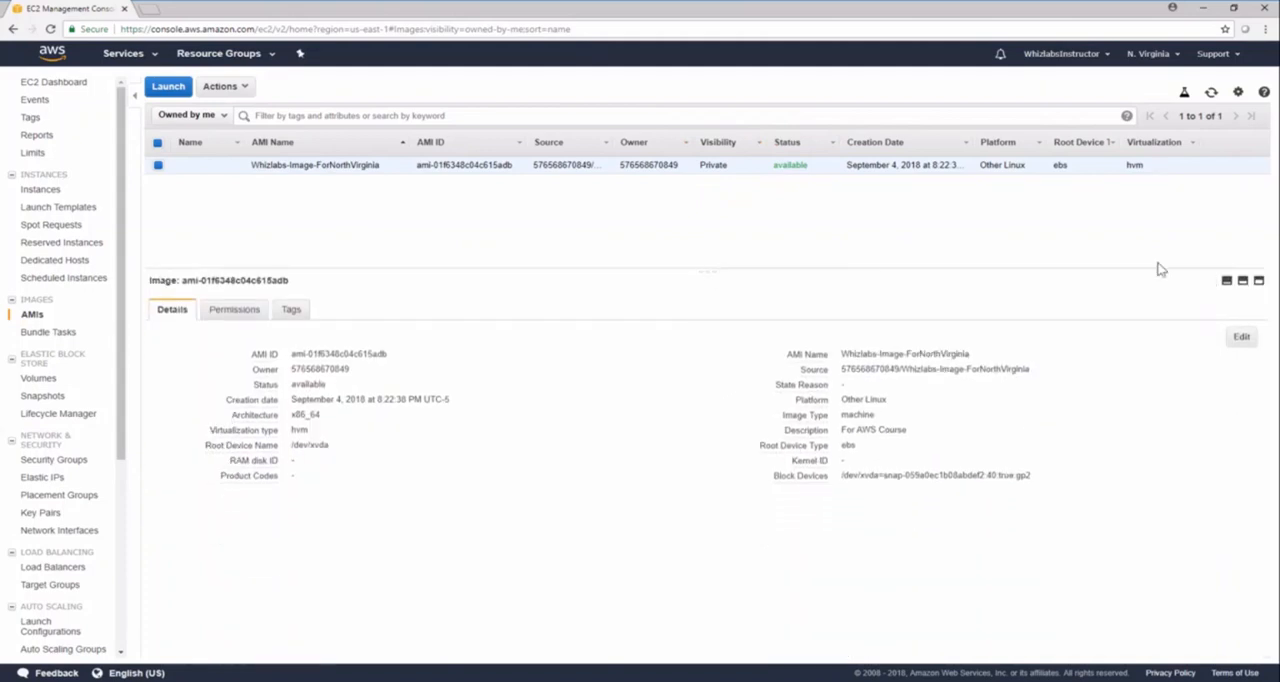
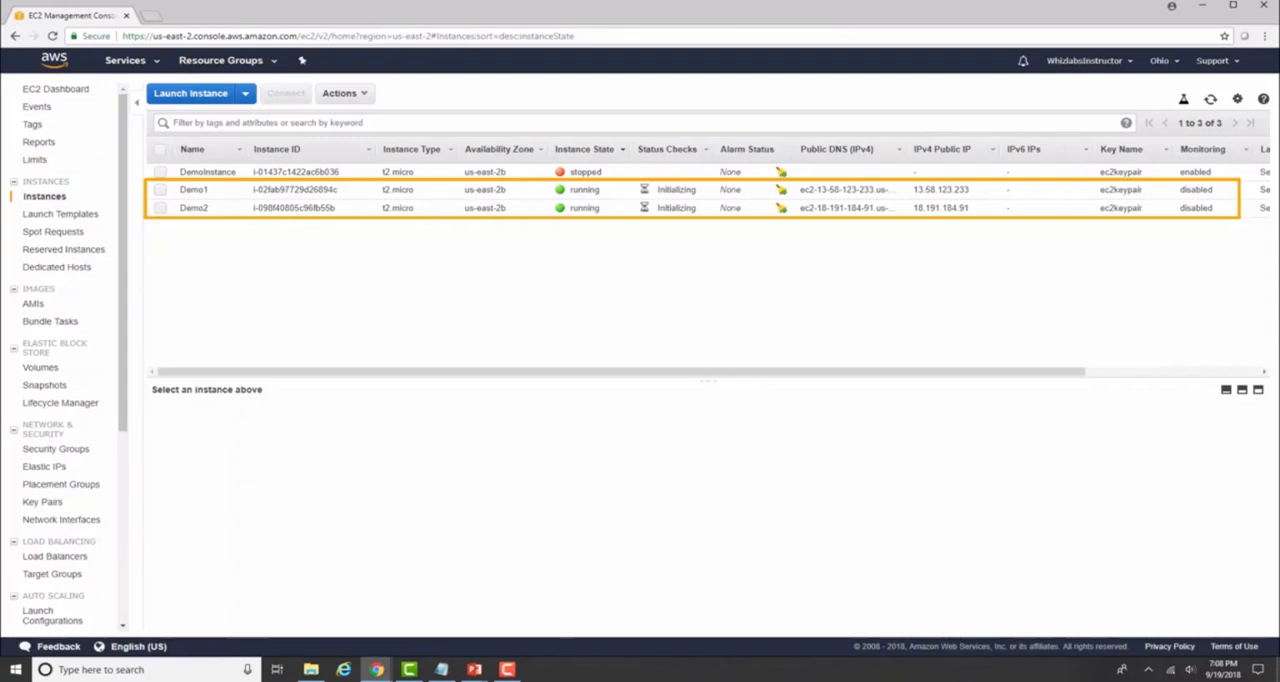
# Try to detach the Demo1 root volume from its running instance.
pyautogui.click(44, 367)
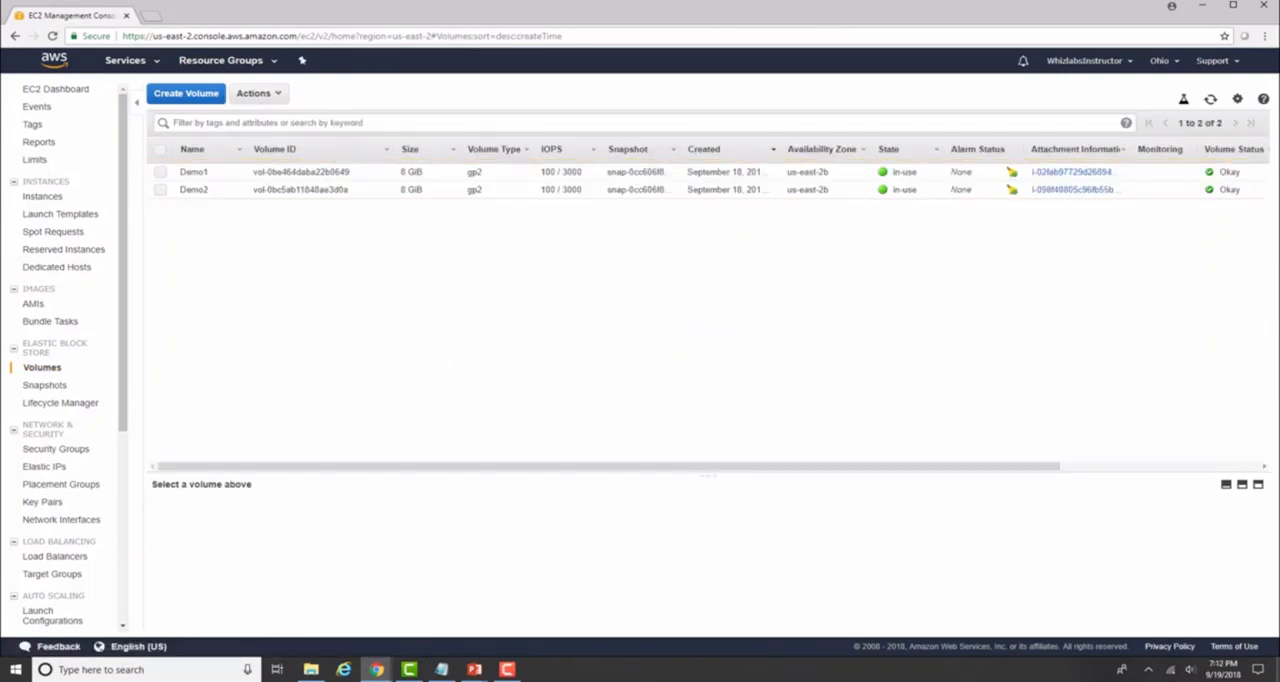
pyautogui.click(224, 176)
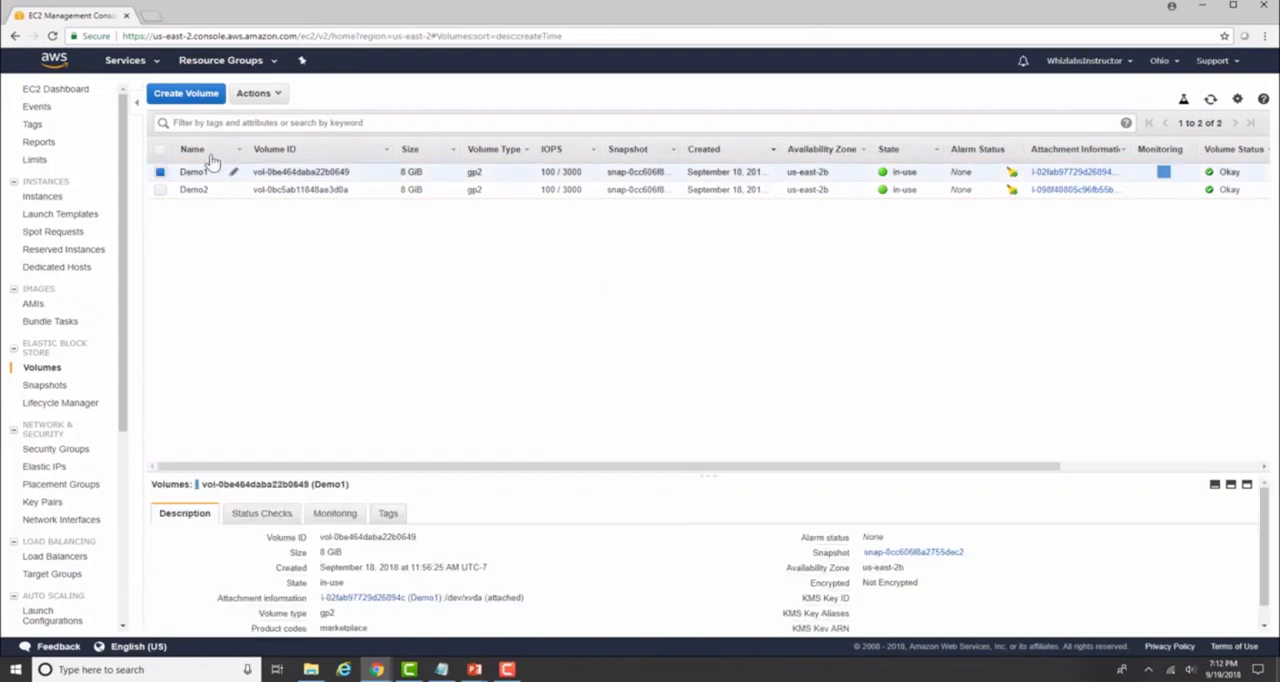
pyautogui.click(273, 100)
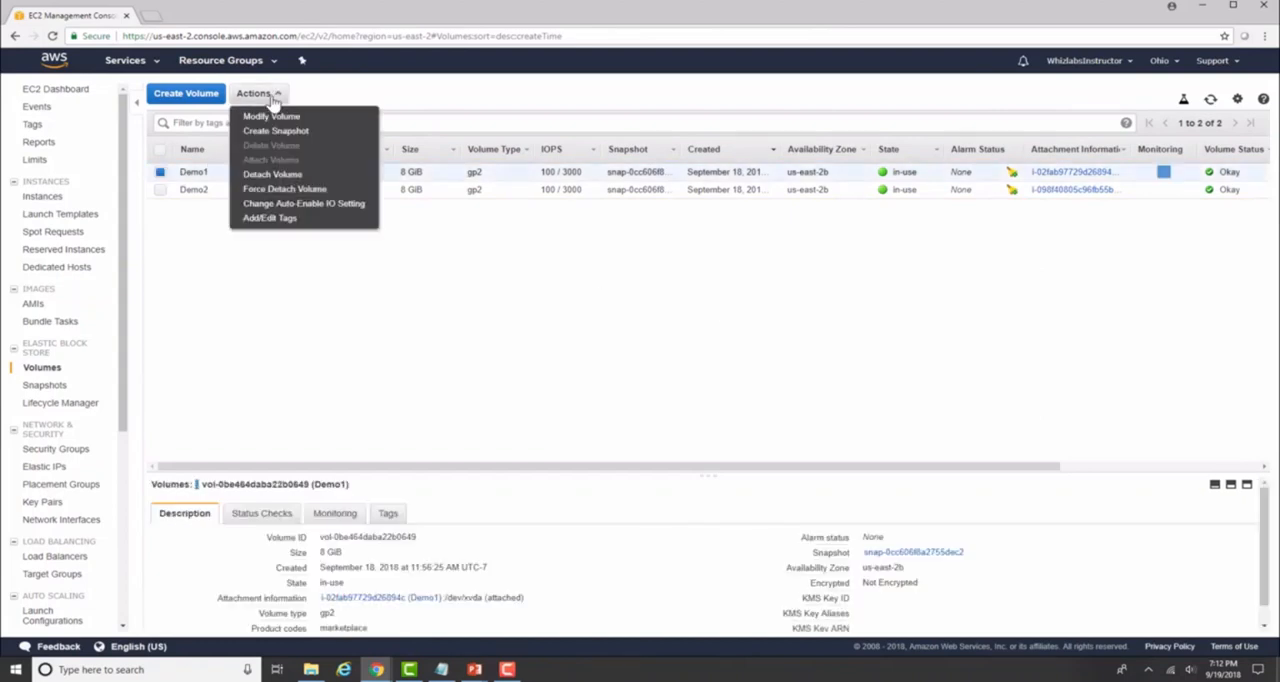
pyautogui.click(288, 174)
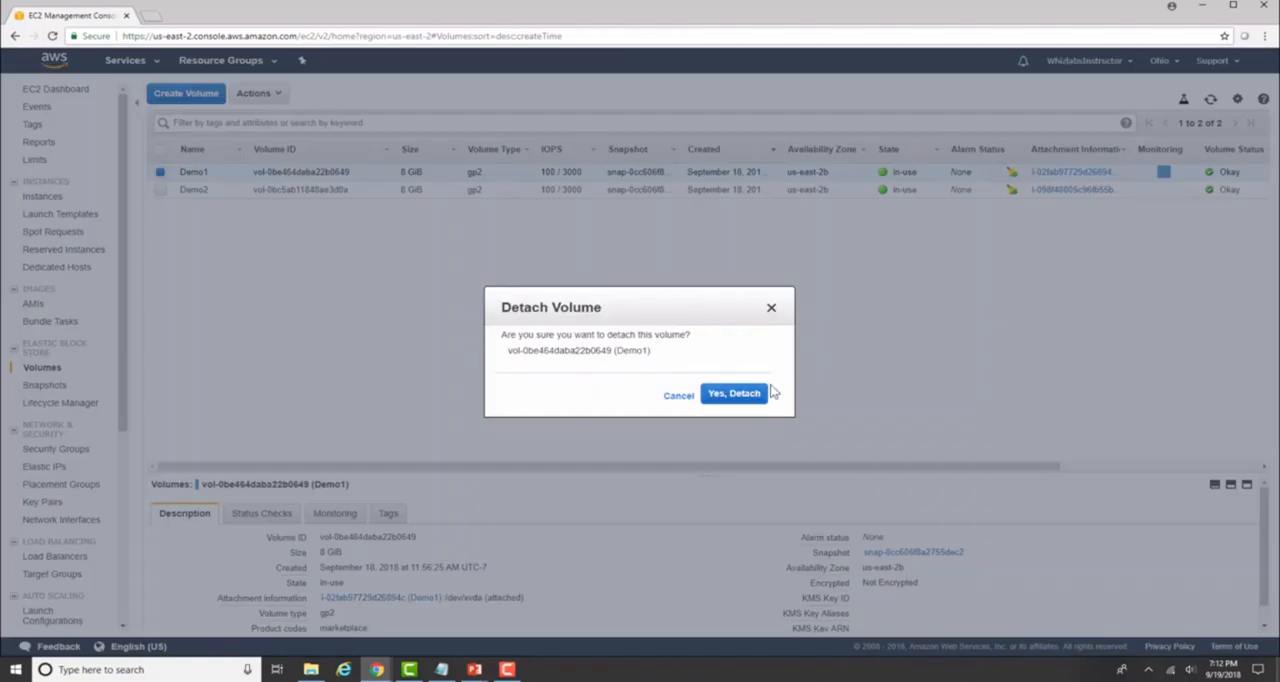
pyautogui.click(748, 395)
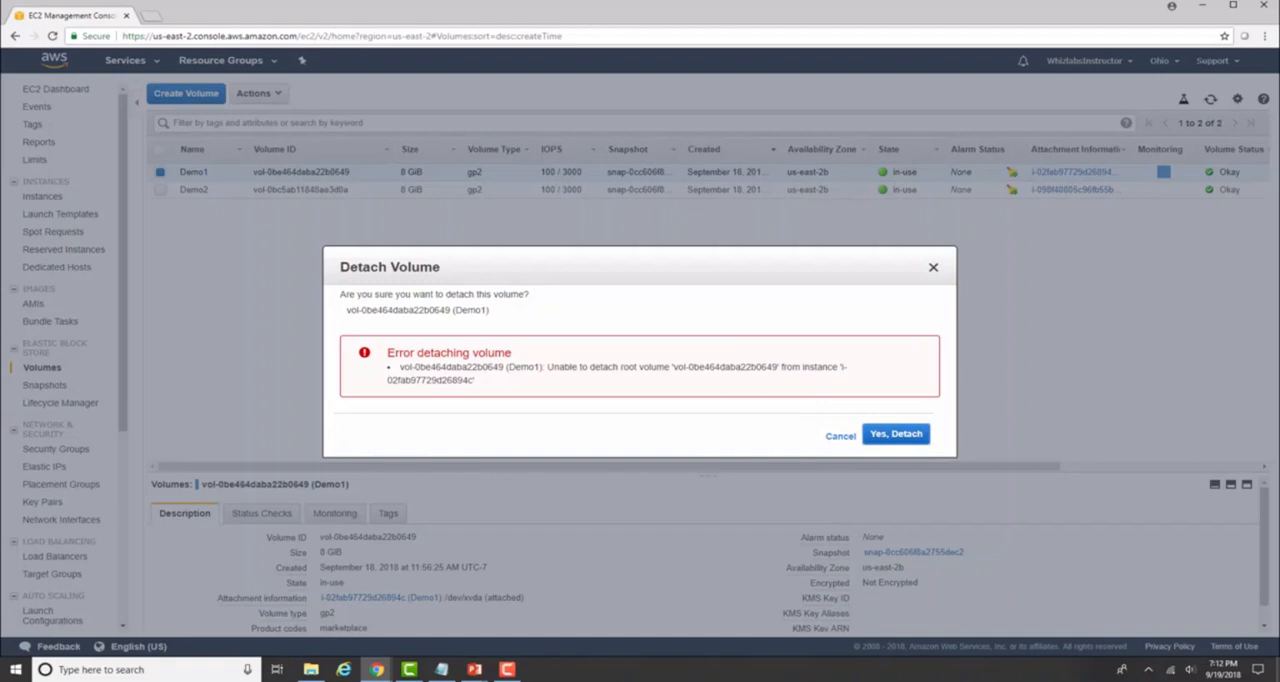
pyautogui.click(920, 440)
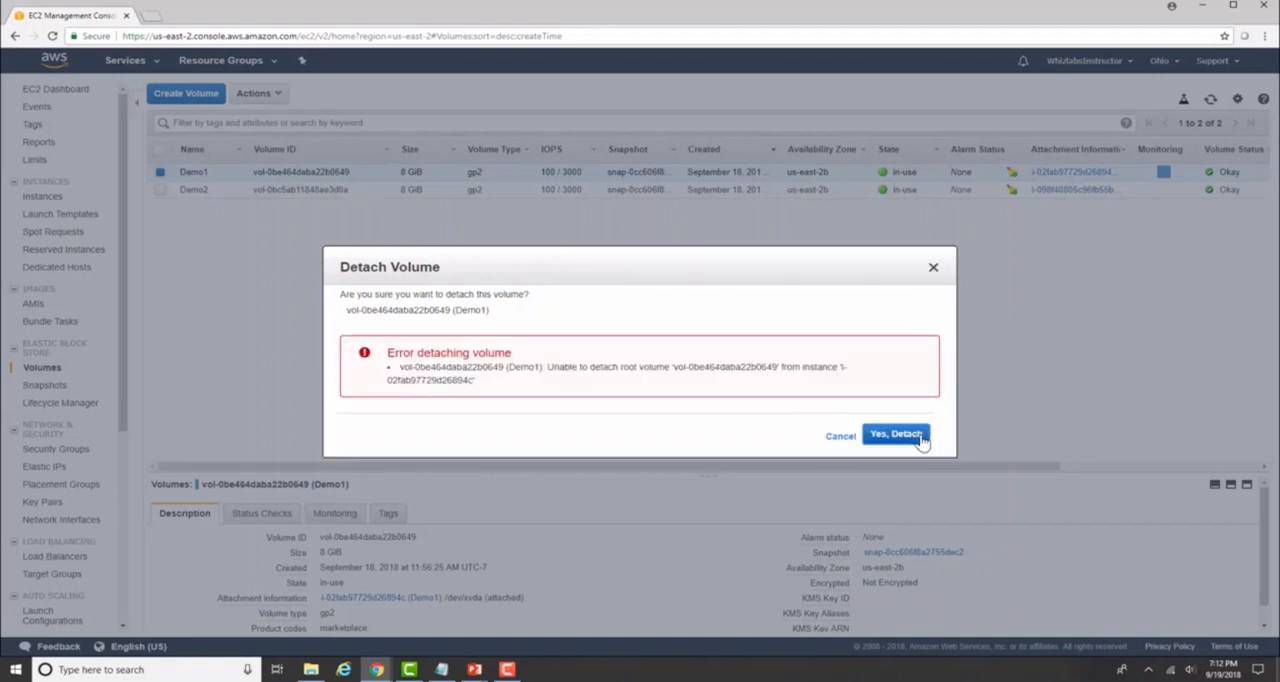
pyautogui.click(842, 437)
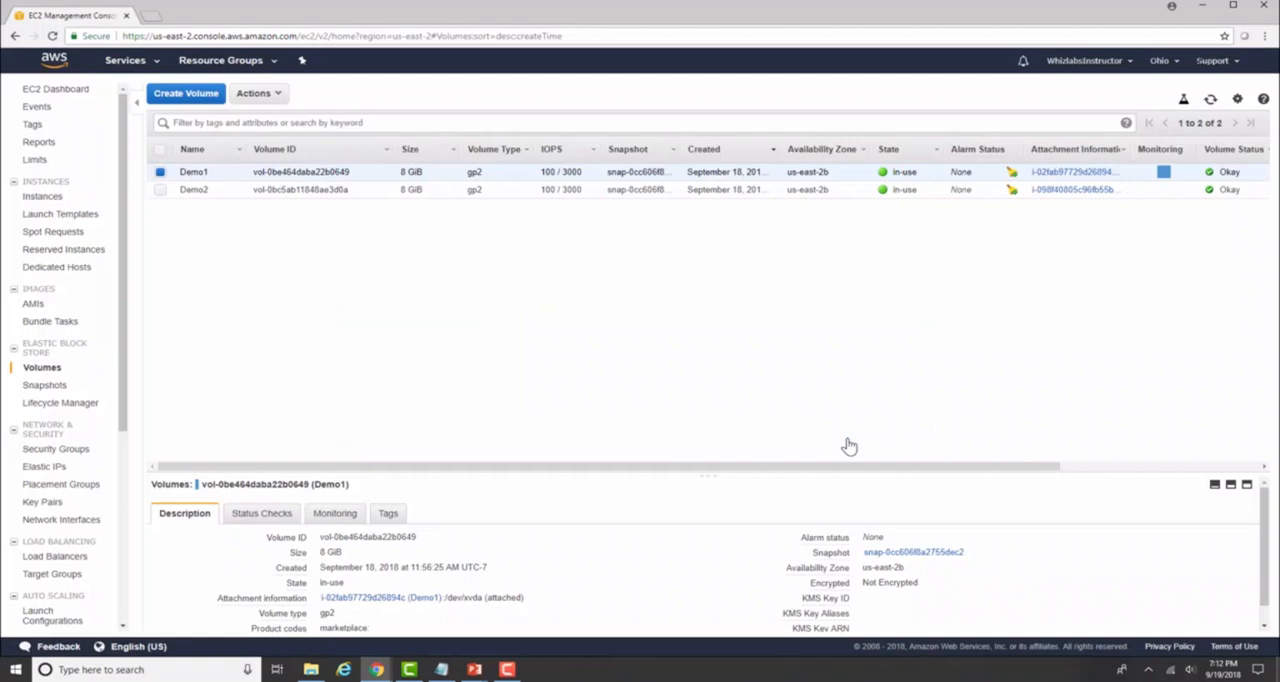
# Create a 100 GiB General Purpose SSD (GP2) volume in us-east-2b with the Name tag DemoVolume.
pyautogui.click(190, 93)
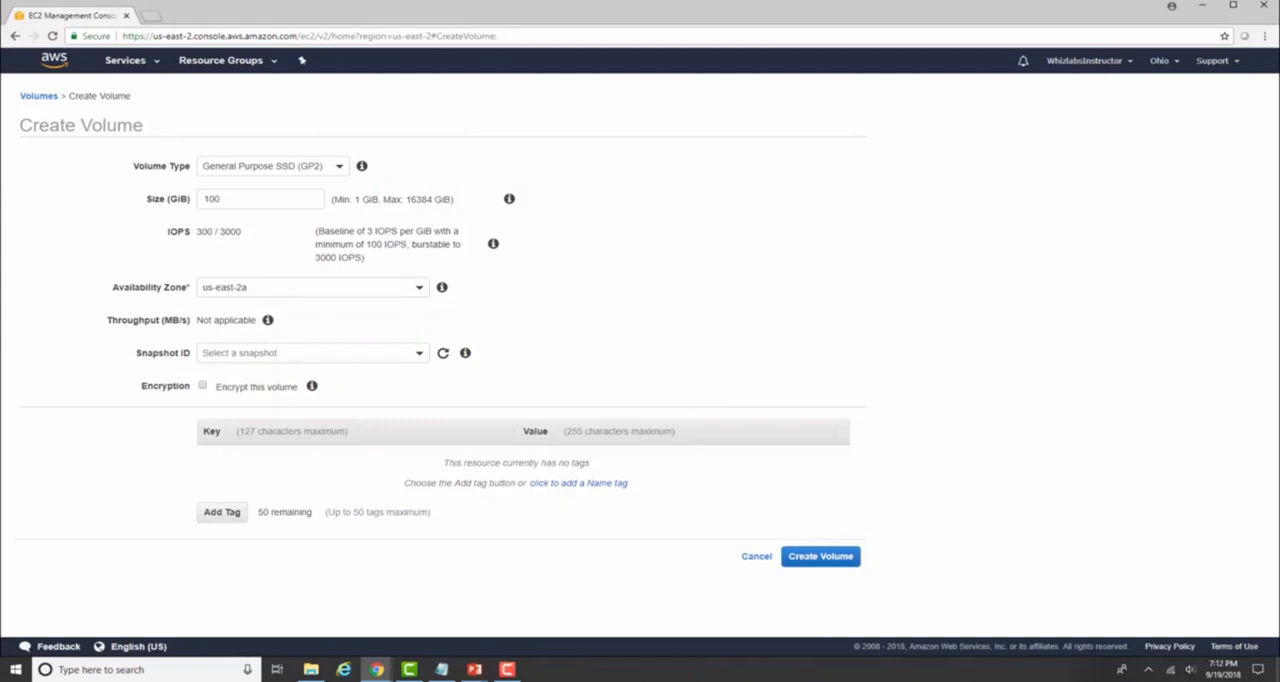
pyautogui.click(420, 289)
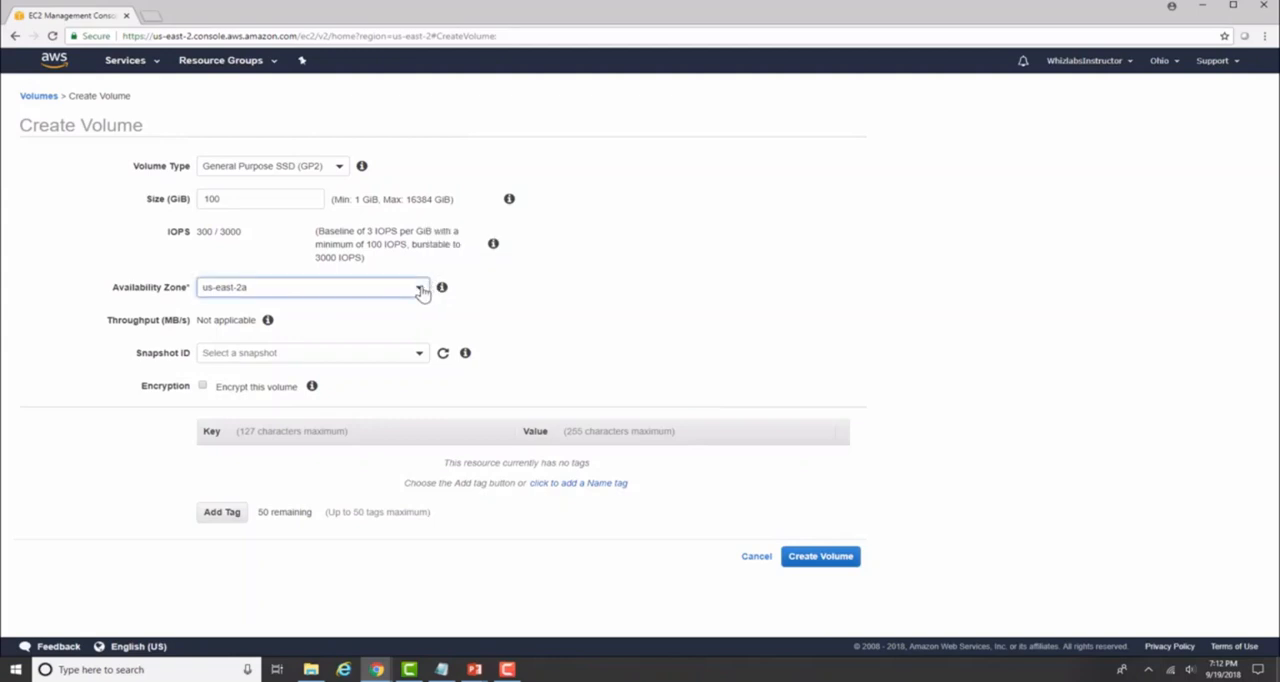
pyautogui.click(360, 348)
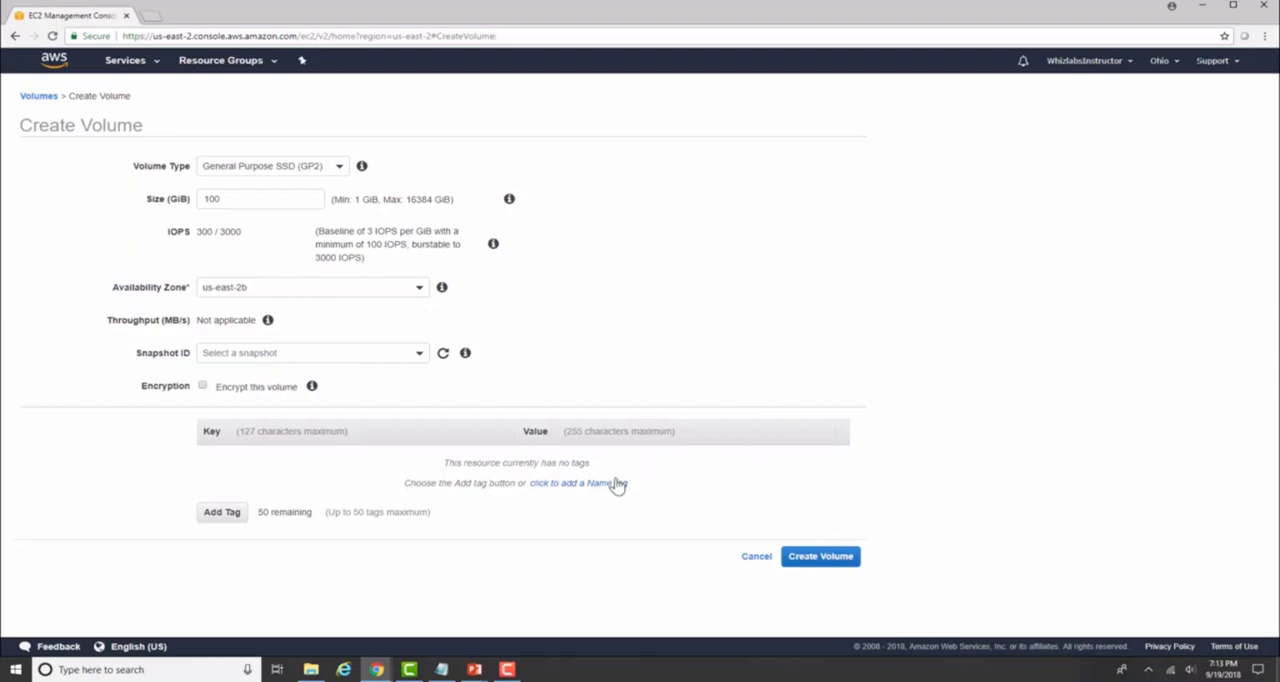
pyautogui.click(578, 483)
pyautogui.write('DemoVolume')
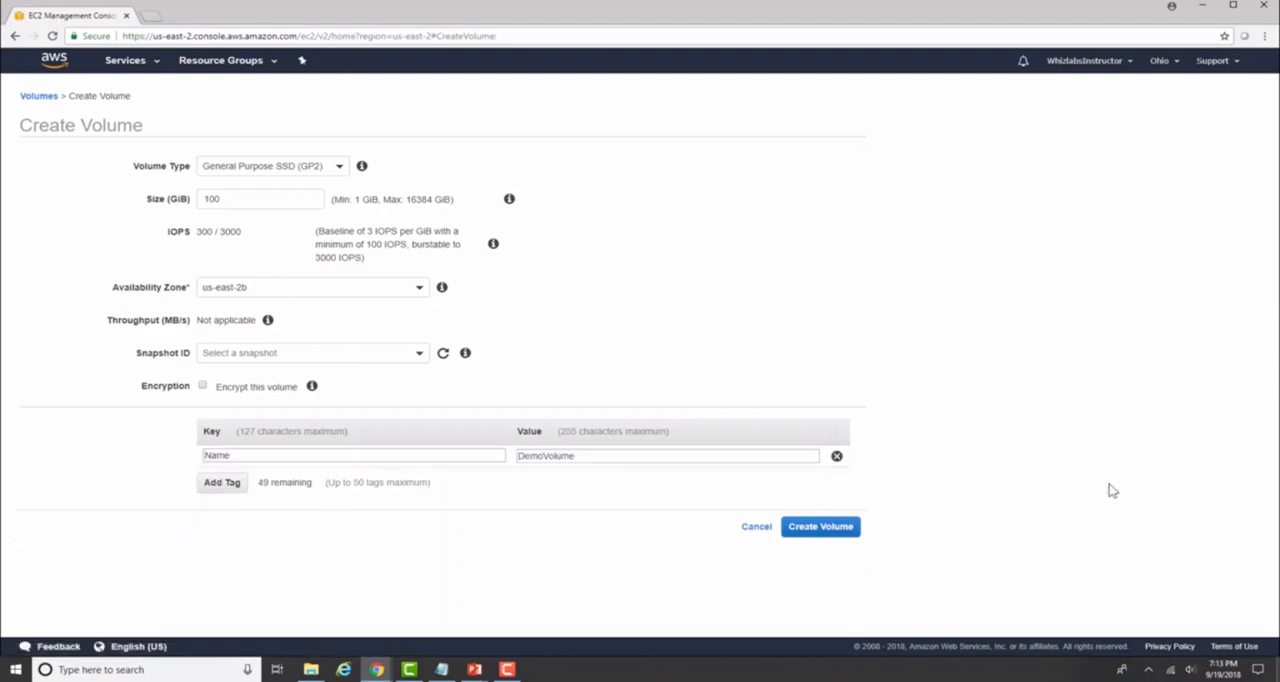
pyautogui.click(846, 525)
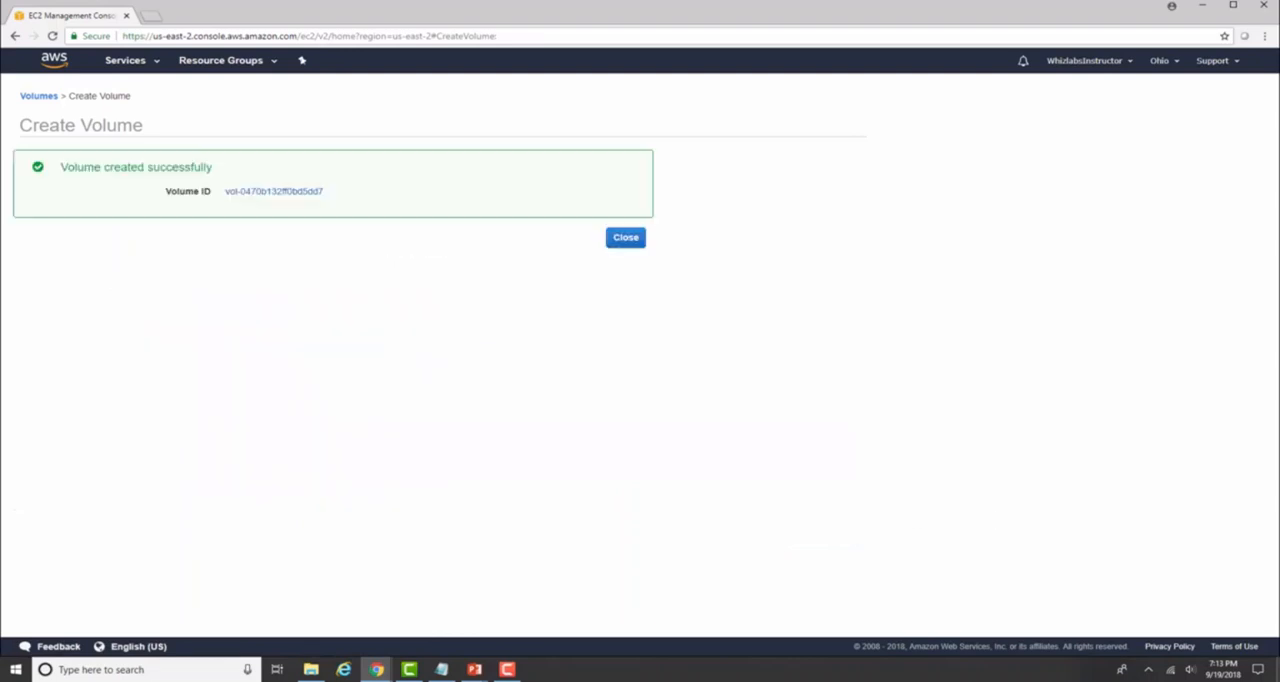
pyautogui.click(630, 244)
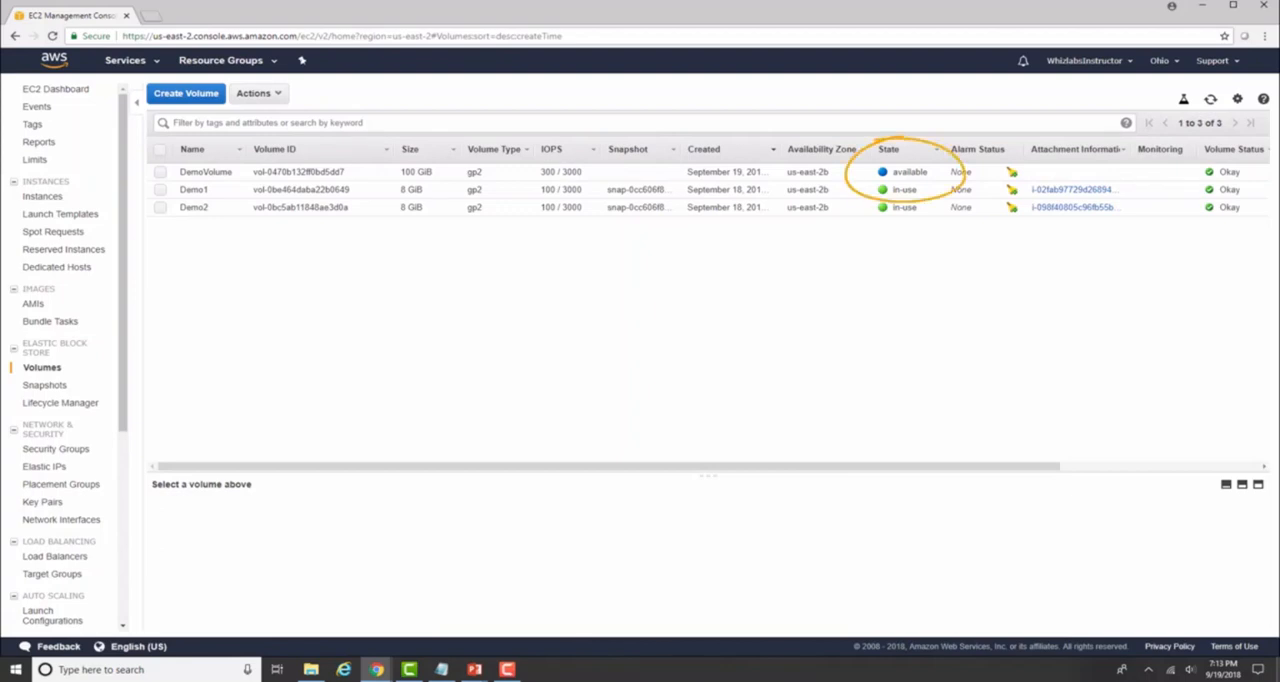
# Attach DemoVolume to the running Demo1 instance as device /dev/sdf.
pyautogui.click(200, 172)
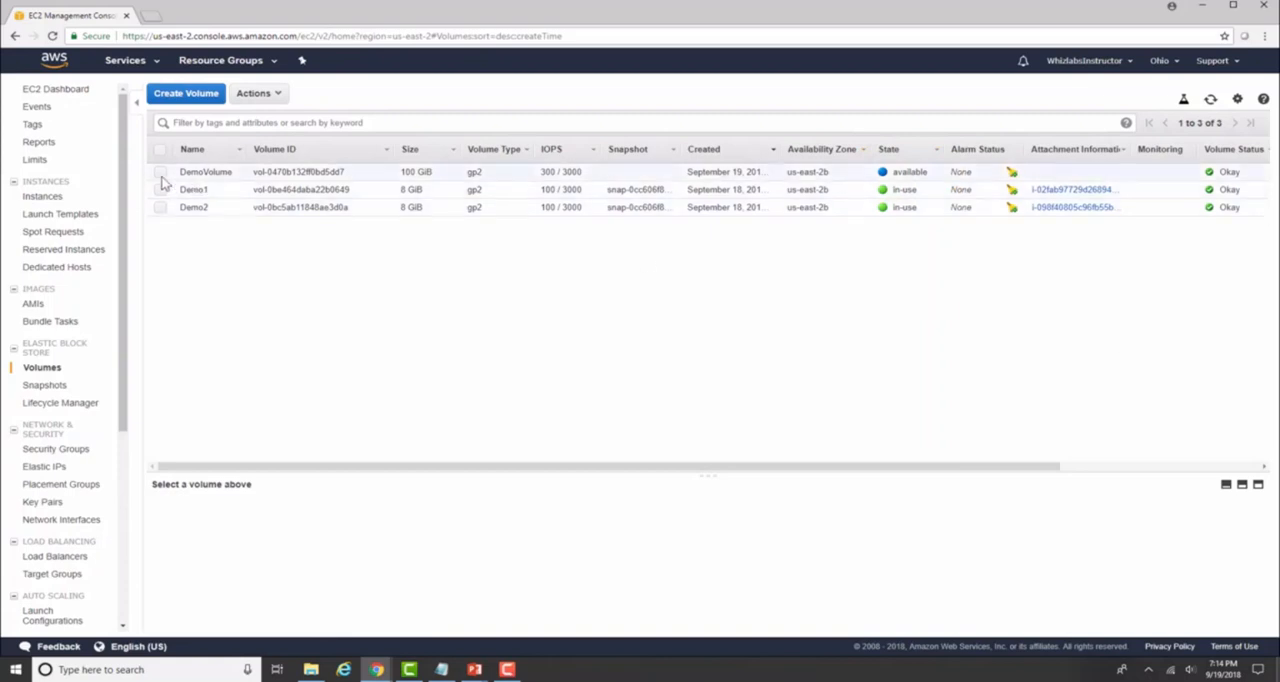
pyautogui.click(262, 95)
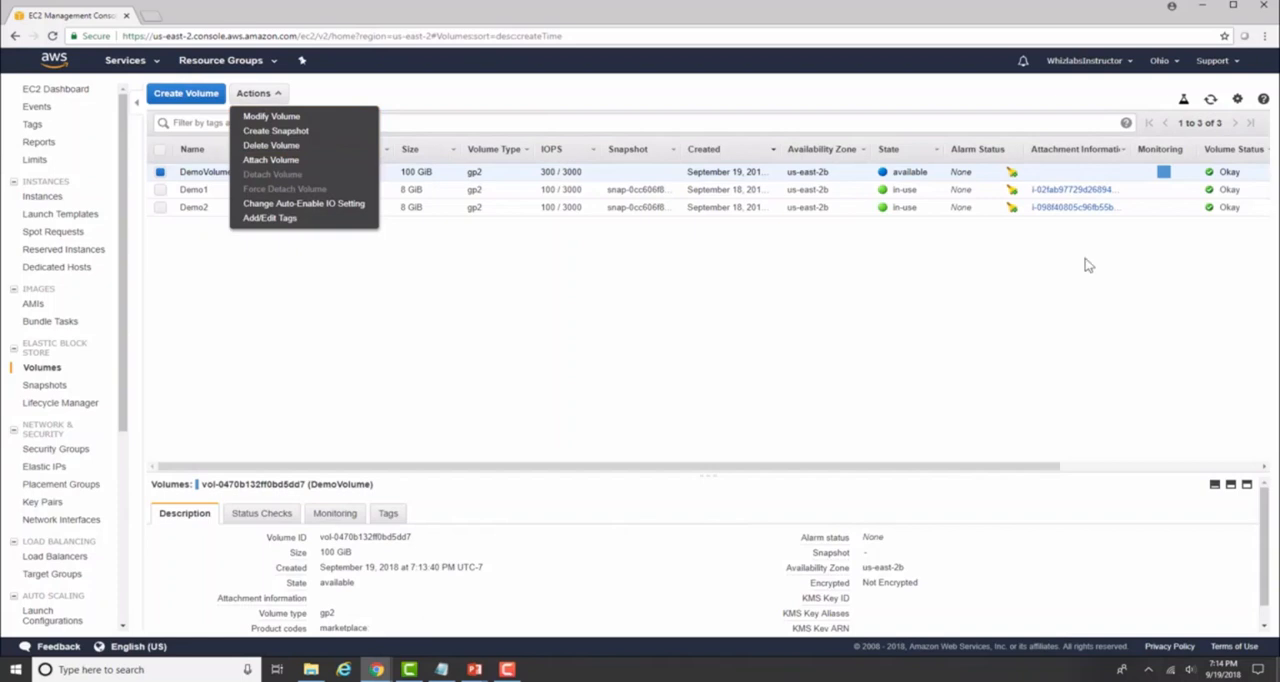
pyautogui.click(268, 160)
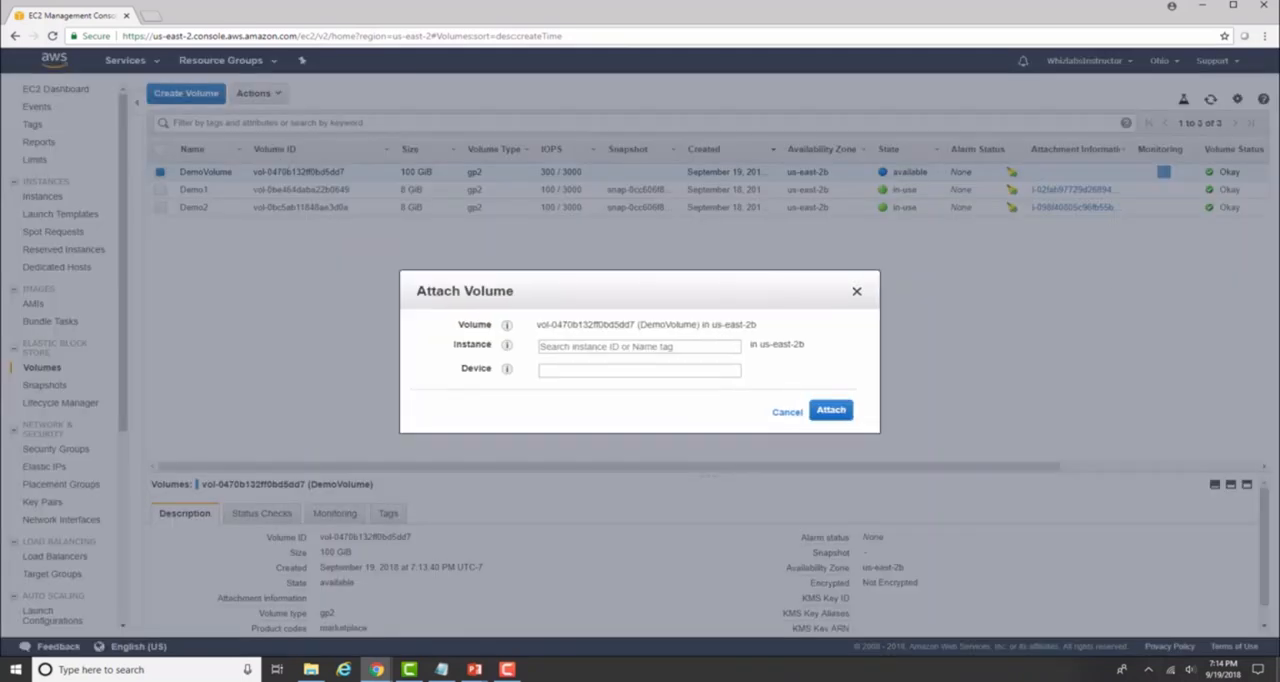
pyautogui.click(610, 347)
pyautogui.write('Demo')
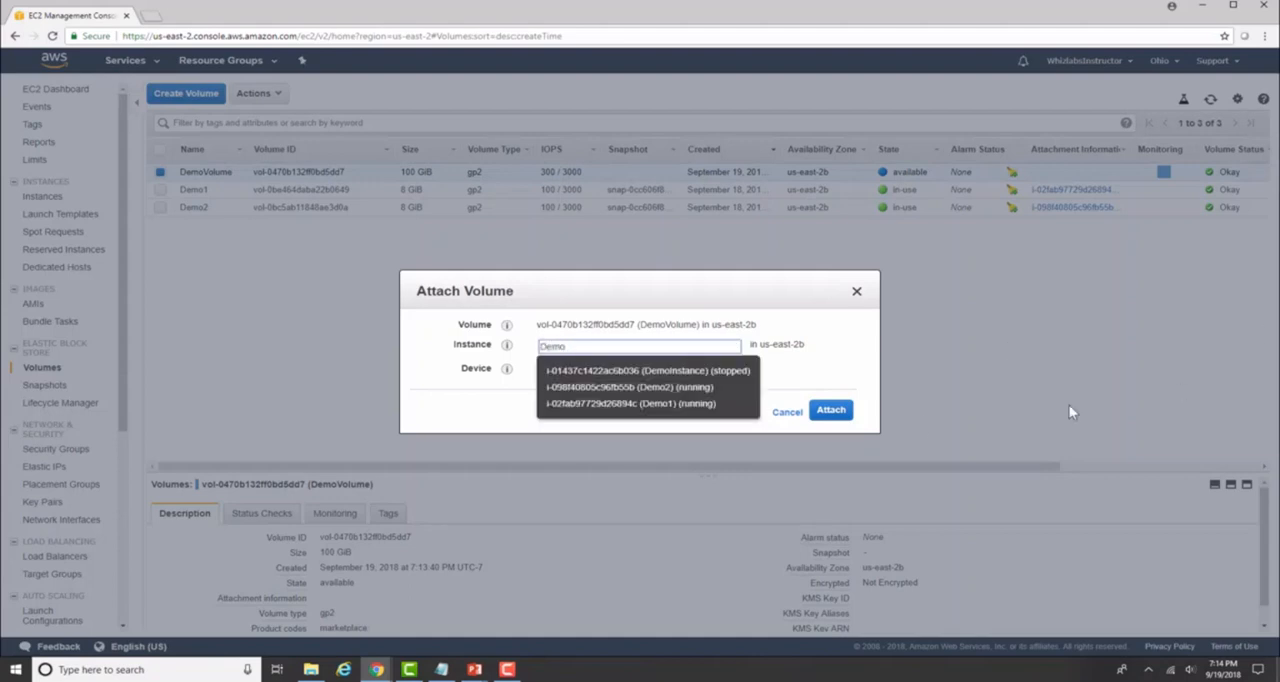
pyautogui.click(708, 404)
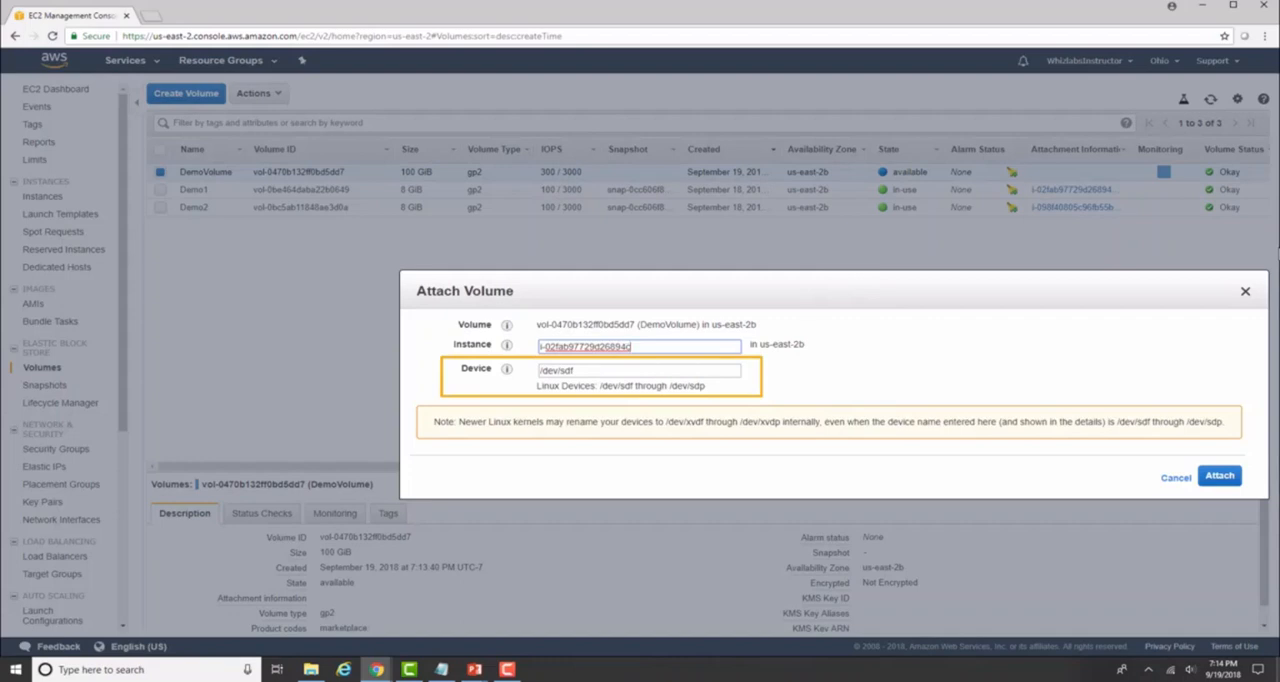
pyautogui.click(1234, 479)
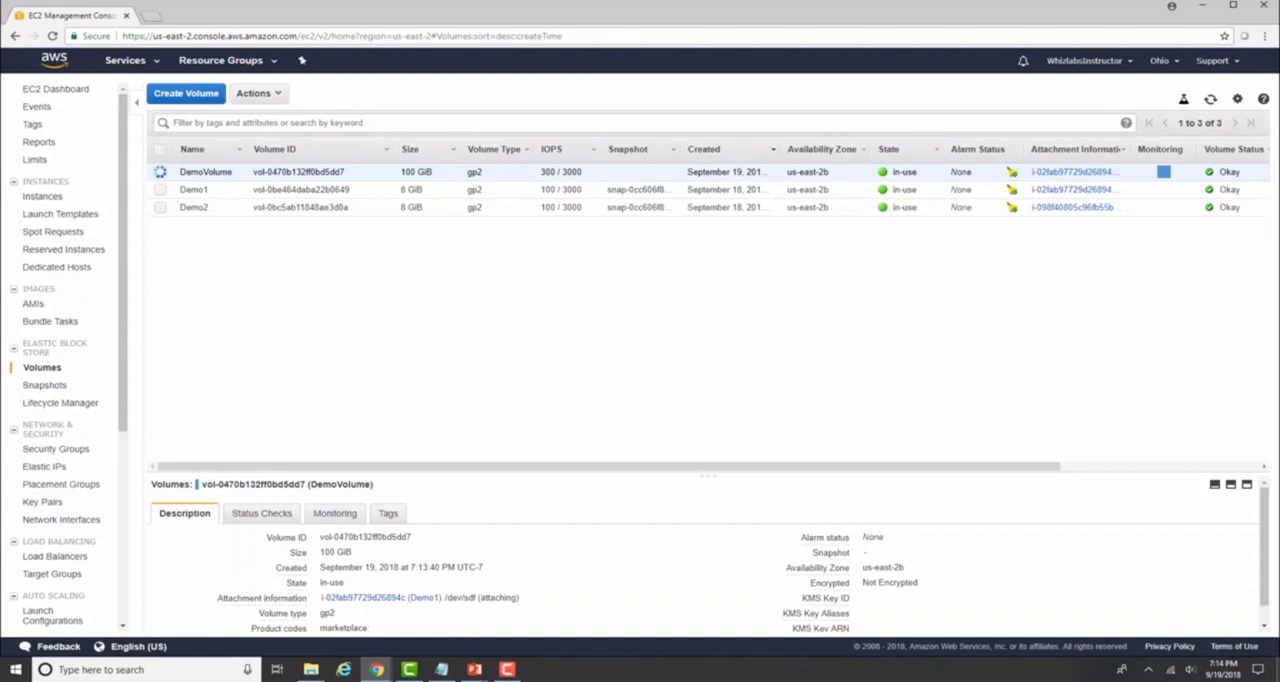
# Inspect the Demo1 instance's block devices and view the details of /dev/sdf.
pyautogui.click(48, 196)
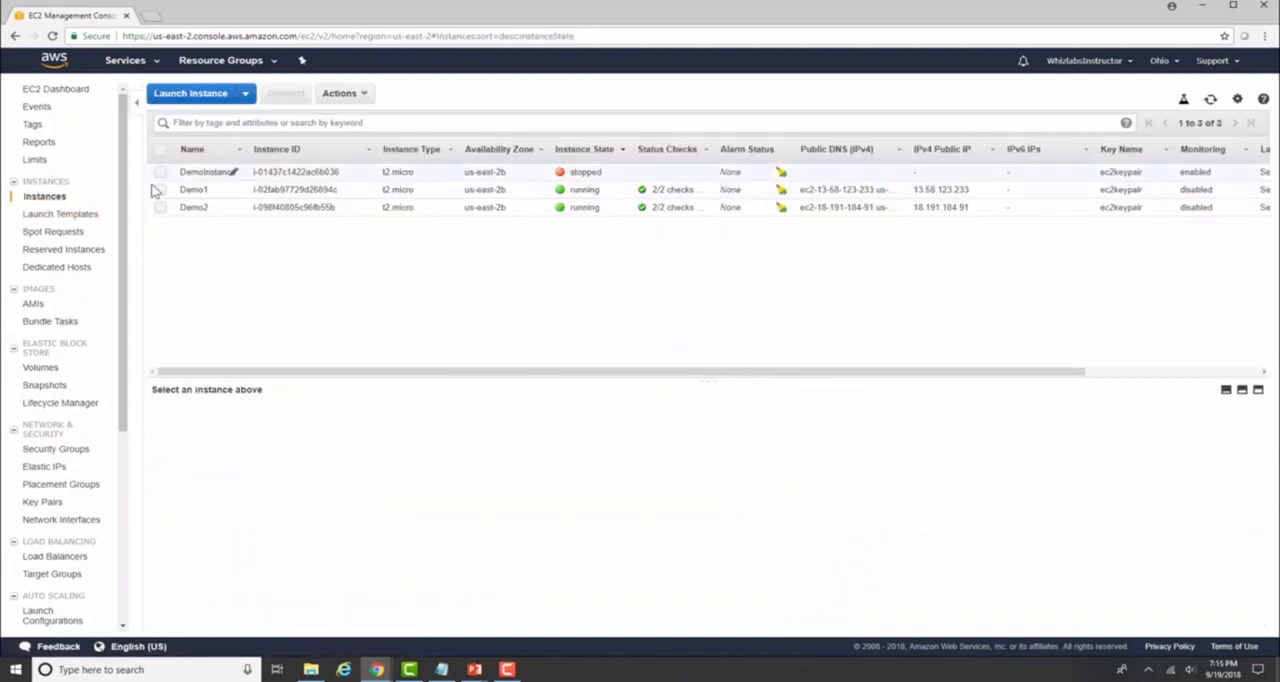
pyautogui.click(159, 190)
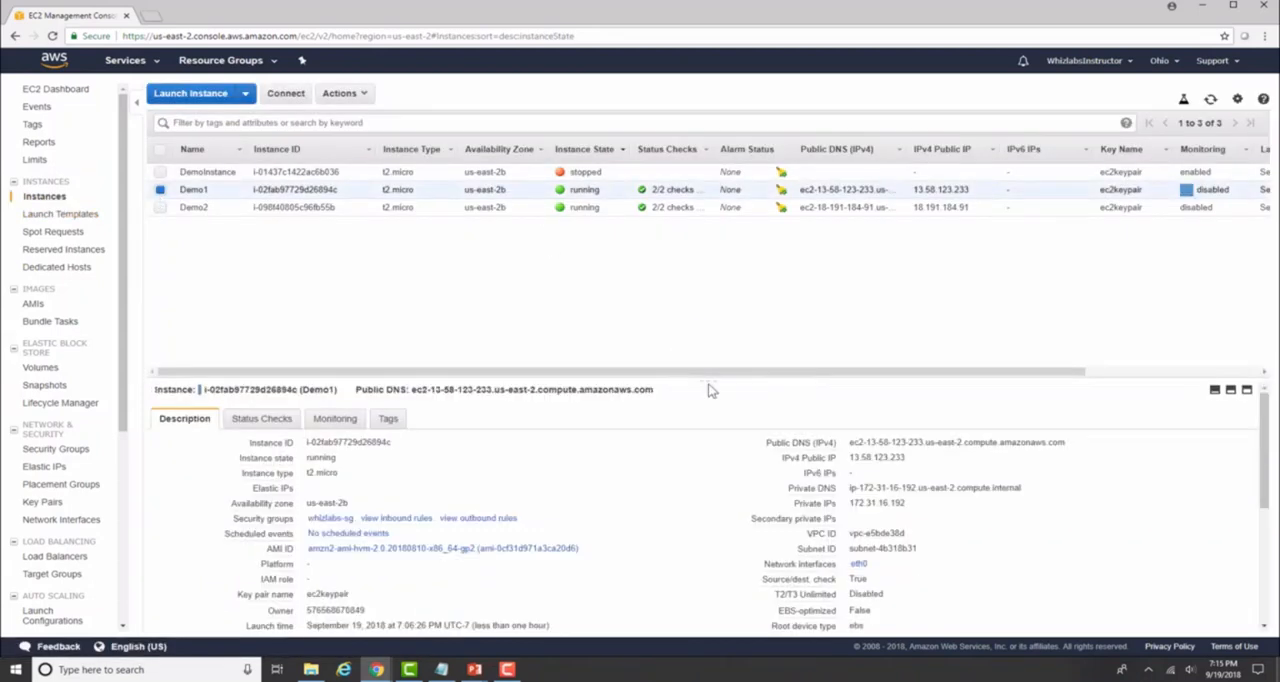
pyautogui.moveTo(708, 389); pyautogui.dragTo(720, 275)
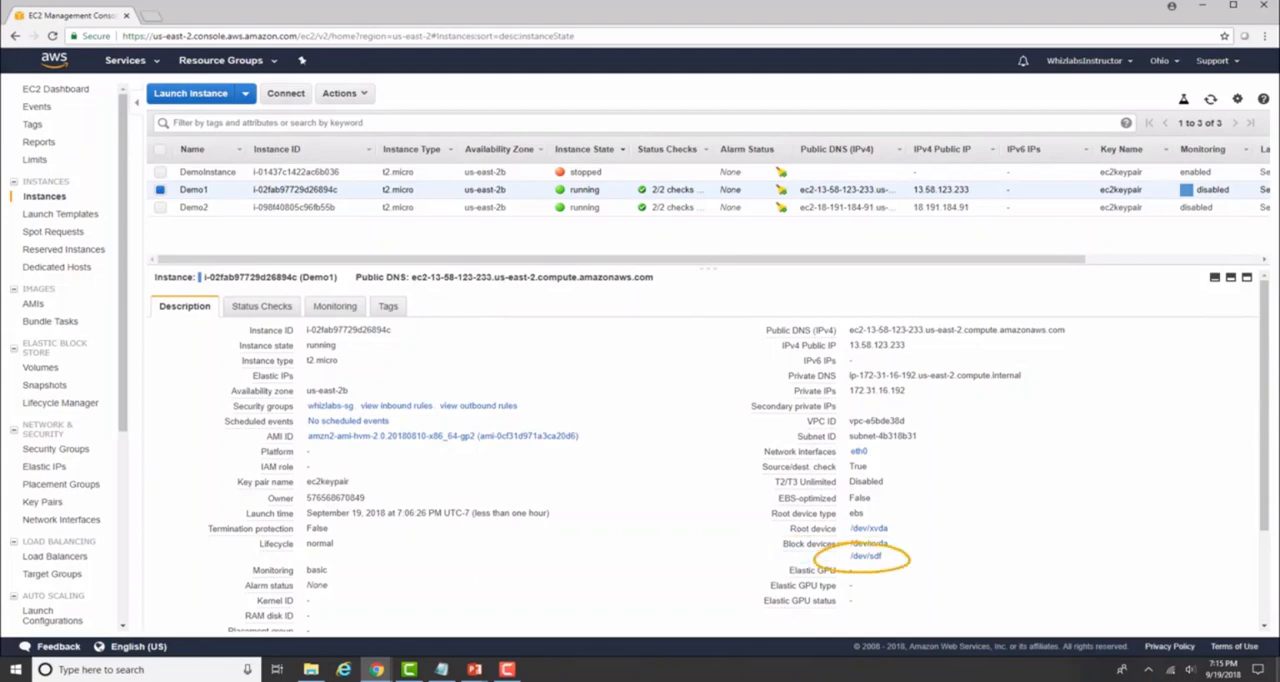
pyautogui.click(866, 556)
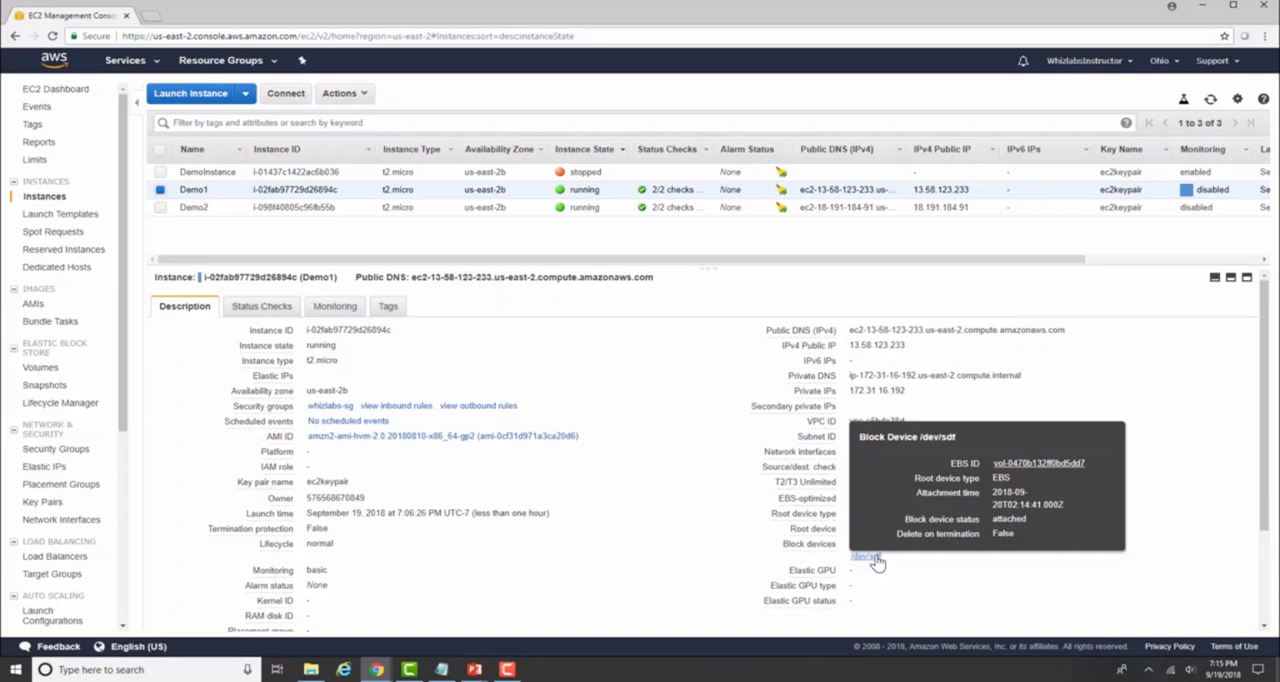
# Detach DemoVolume from the Demo1 instance.
pyautogui.click(42, 370)
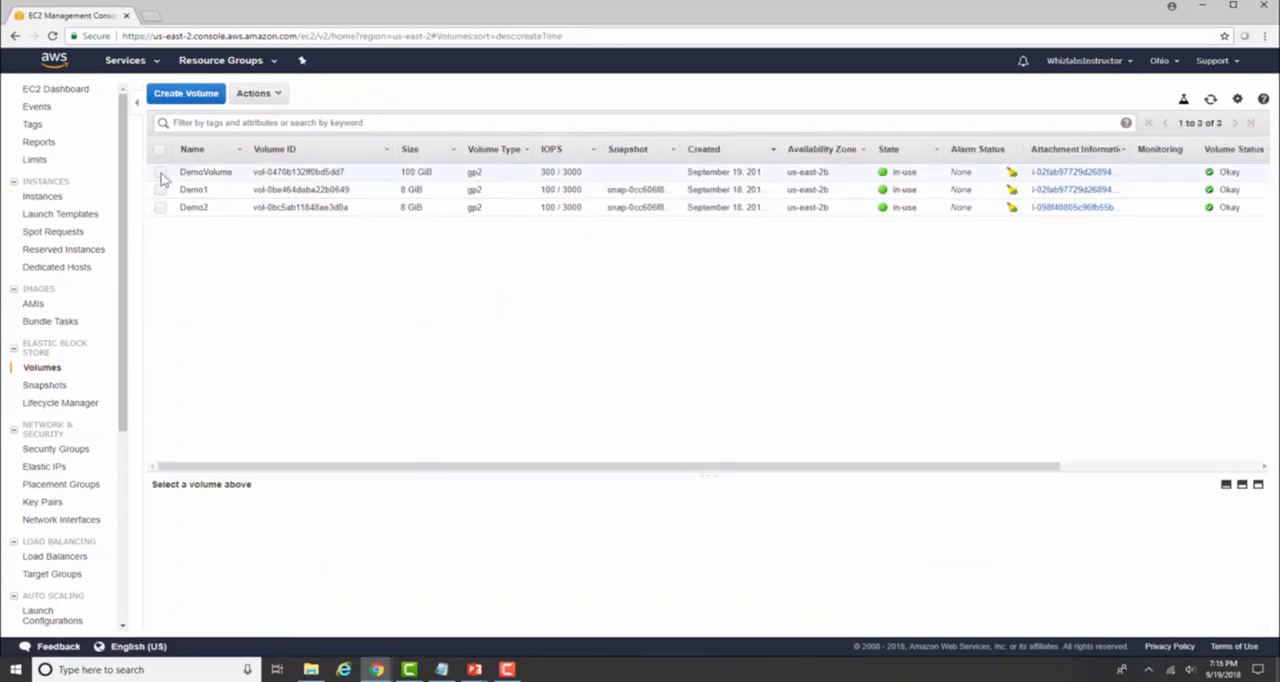
pyautogui.click(160, 173)
pyautogui.click(255, 95)
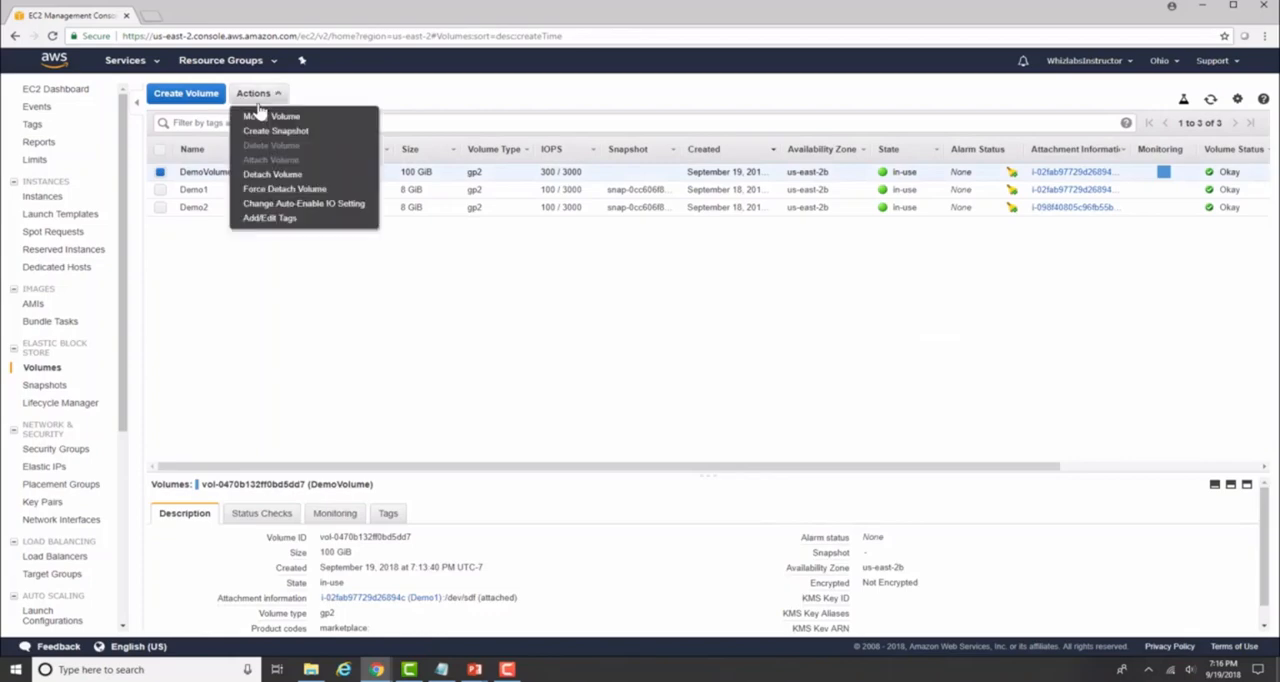
pyautogui.click(273, 174)
pyautogui.click(750, 392)
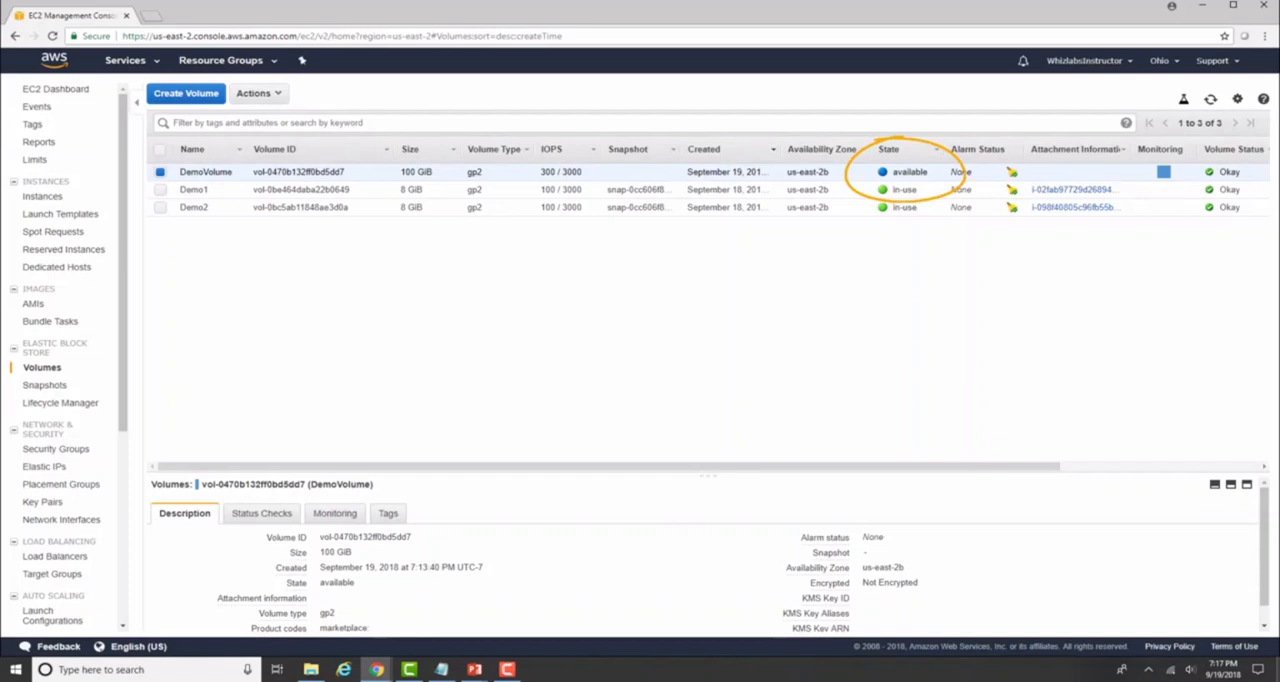
# Attach DemoVolume to the running Demo2 instance as device /dev/sdf.
pyautogui.click(279, 94)
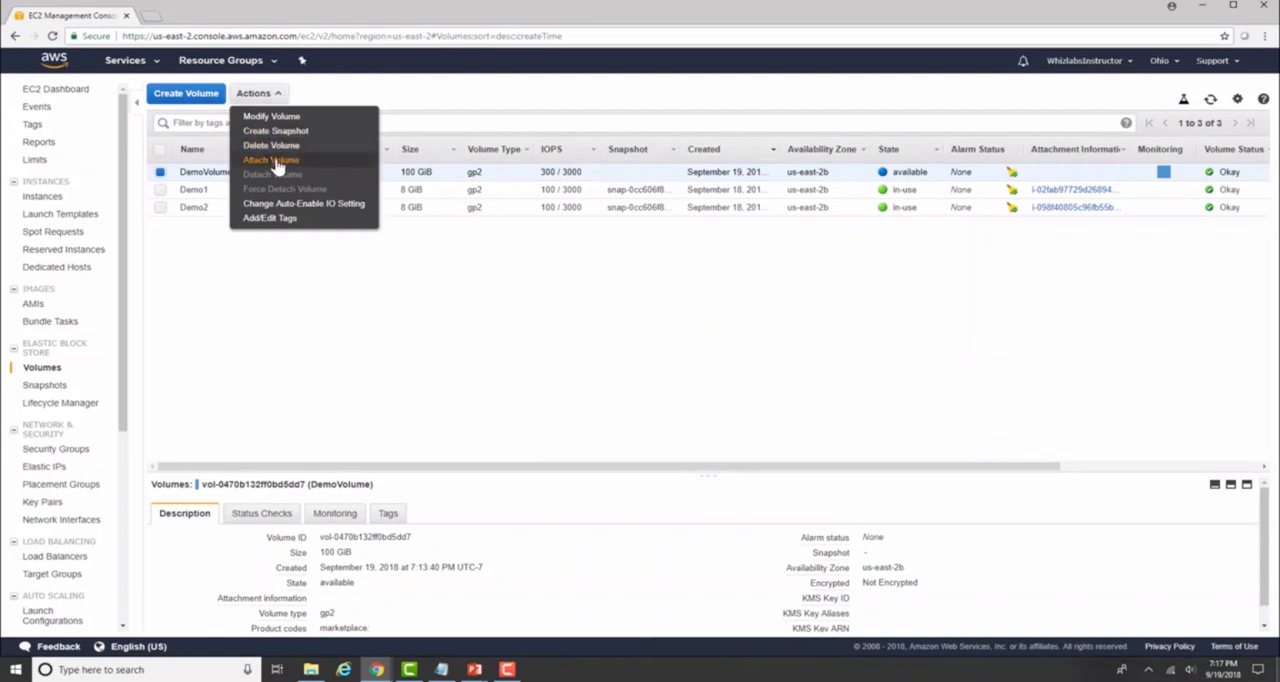
pyautogui.click(271, 158)
pyautogui.click(624, 347)
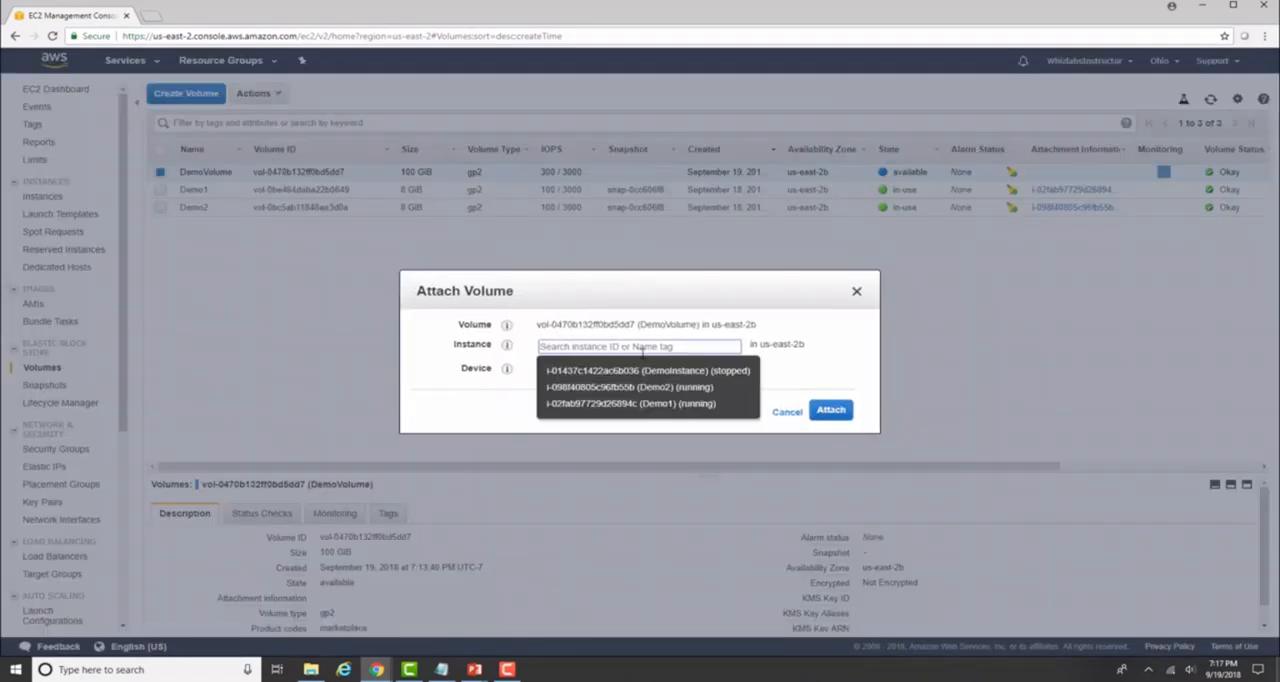
pyautogui.write('Demo')
pyautogui.click(688, 387)
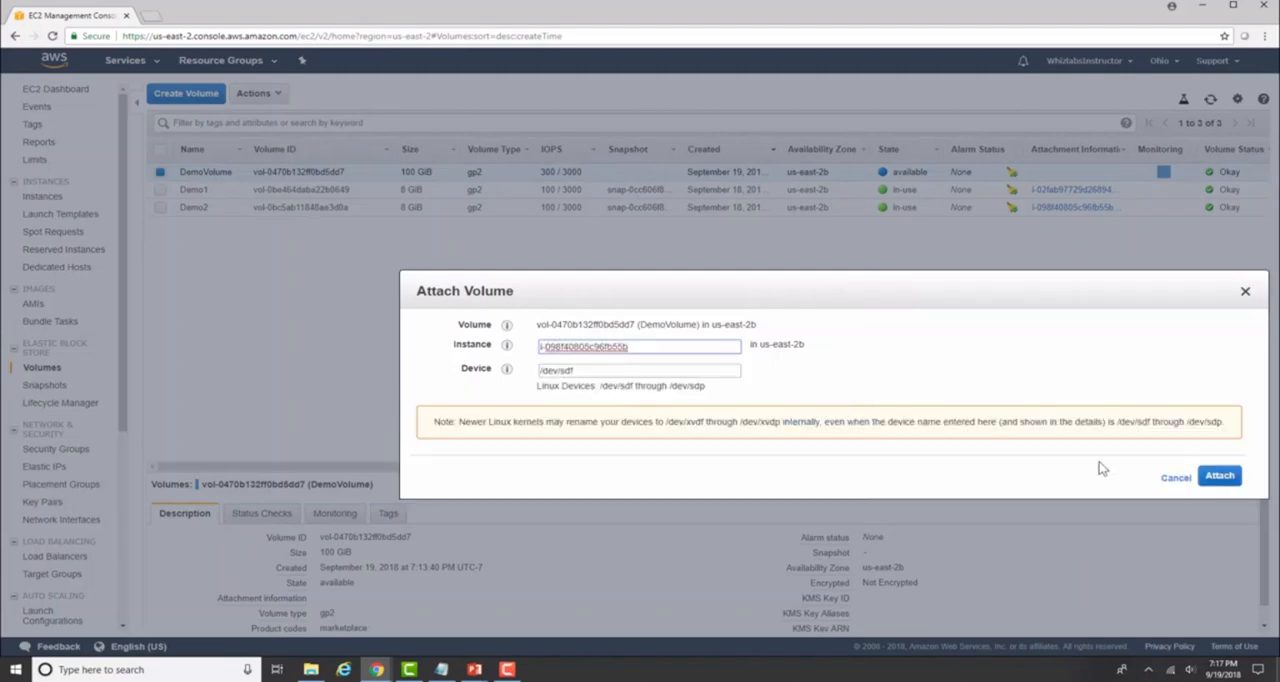
pyautogui.click(1225, 476)
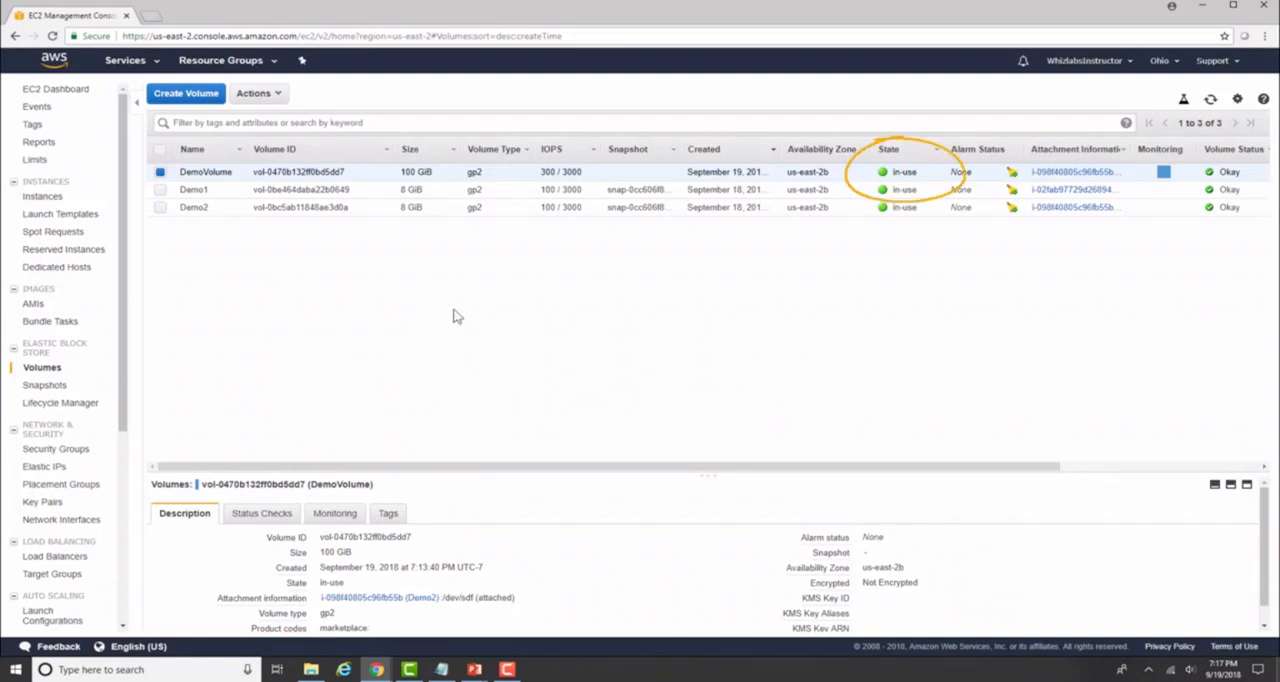
# Check the block devices listed in the descriptions of the Demo1 and Demo2 instances.
pyautogui.click(45, 197)
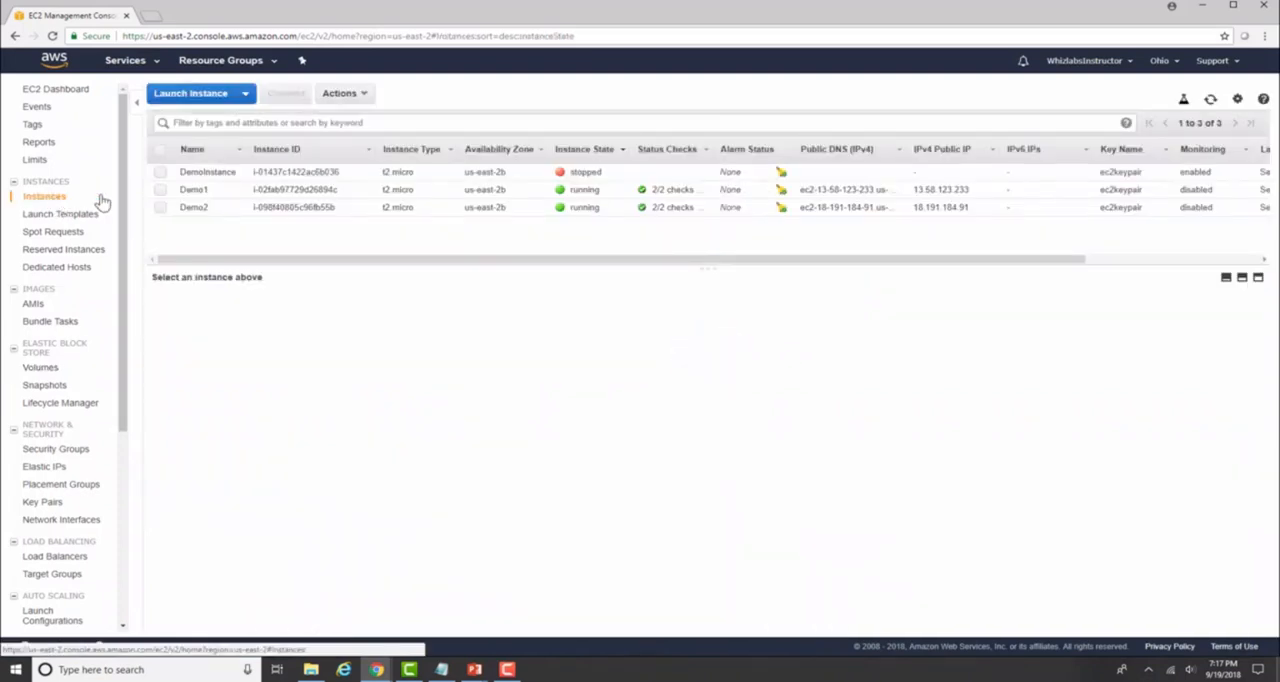
pyautogui.click(157, 190)
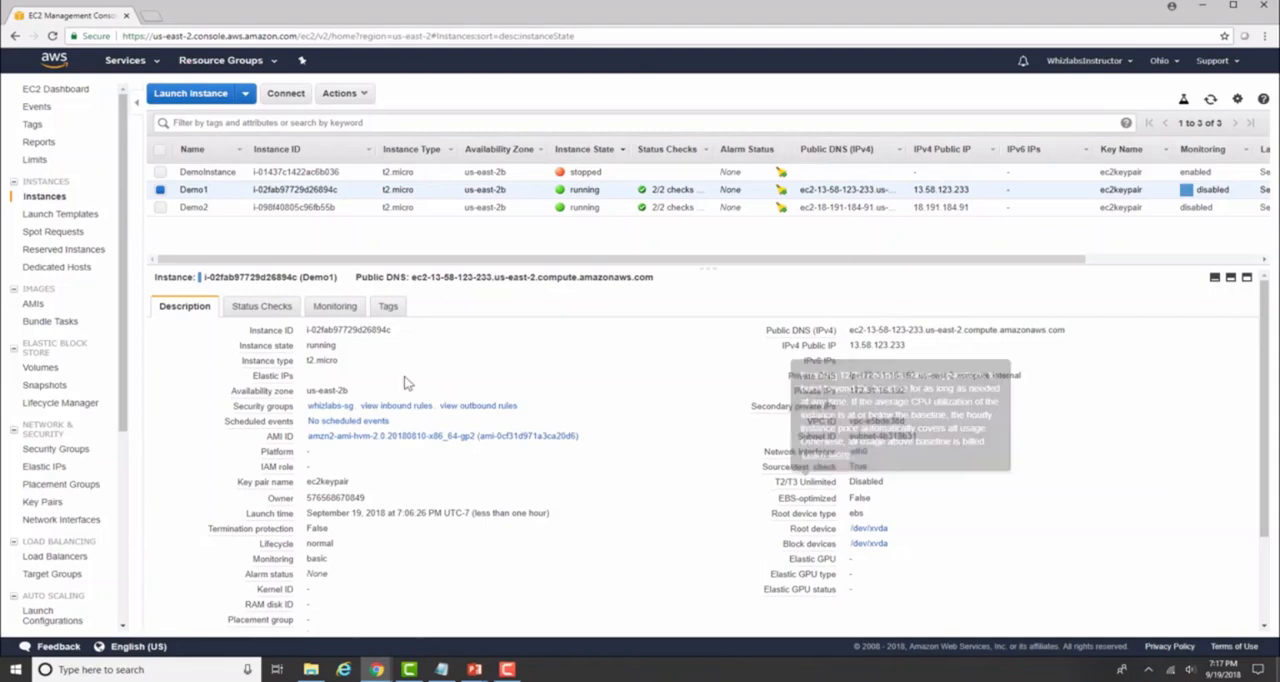
pyautogui.click(161, 208)
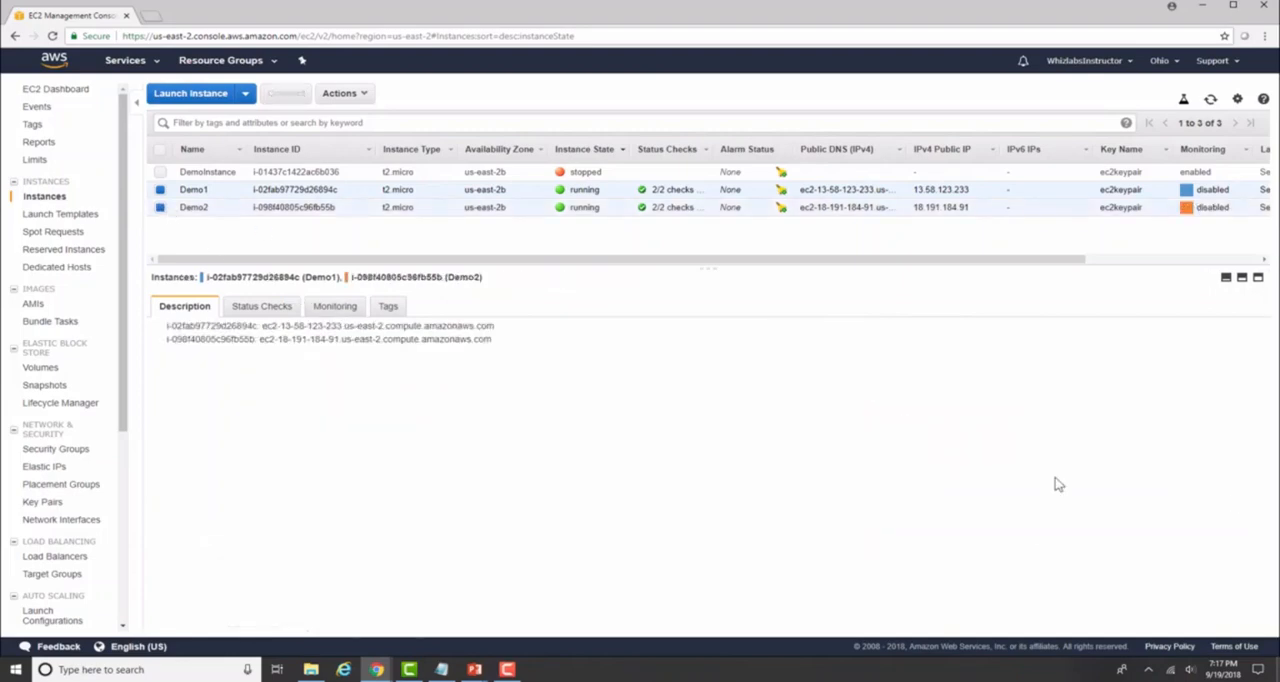
pyautogui.click(161, 190)
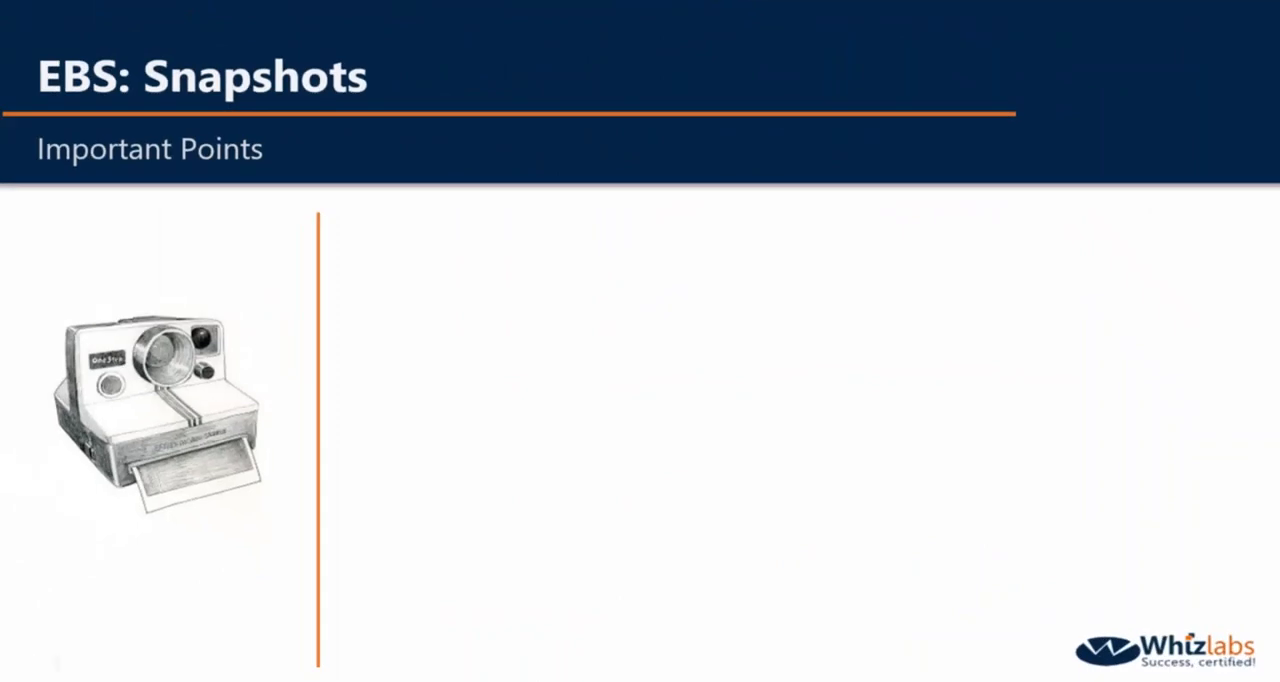
pyautogui.press('Right')
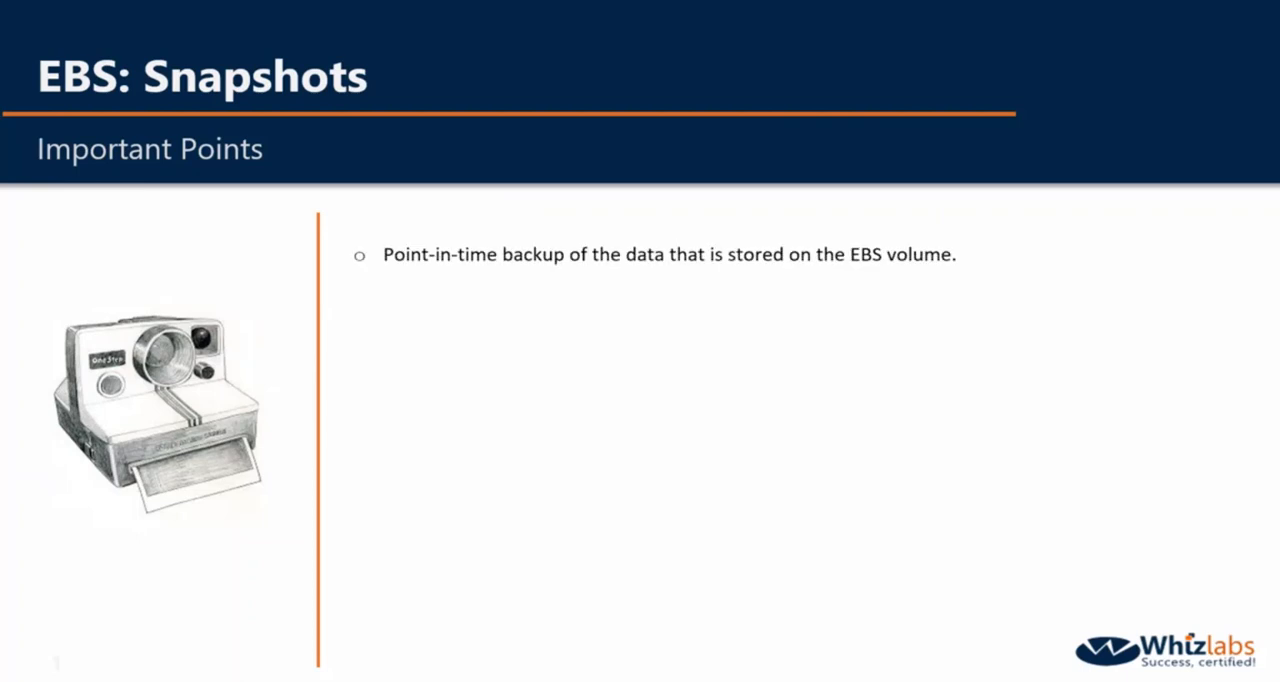